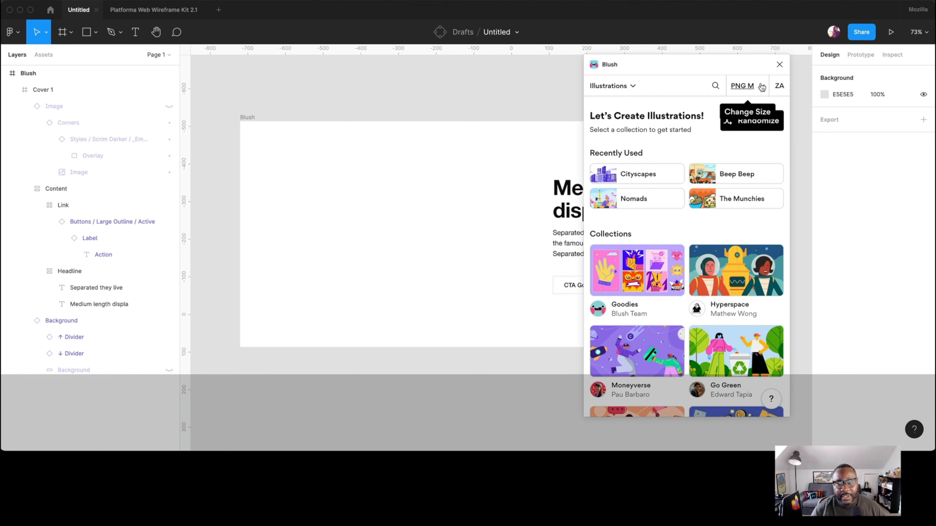
Set the Blush illustration format to SVG.
click(761, 87)
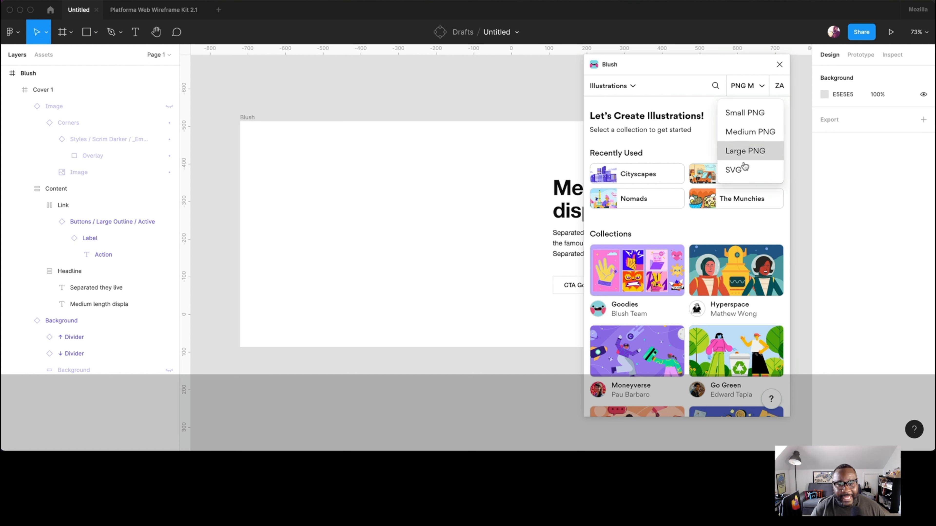
click(745, 170)
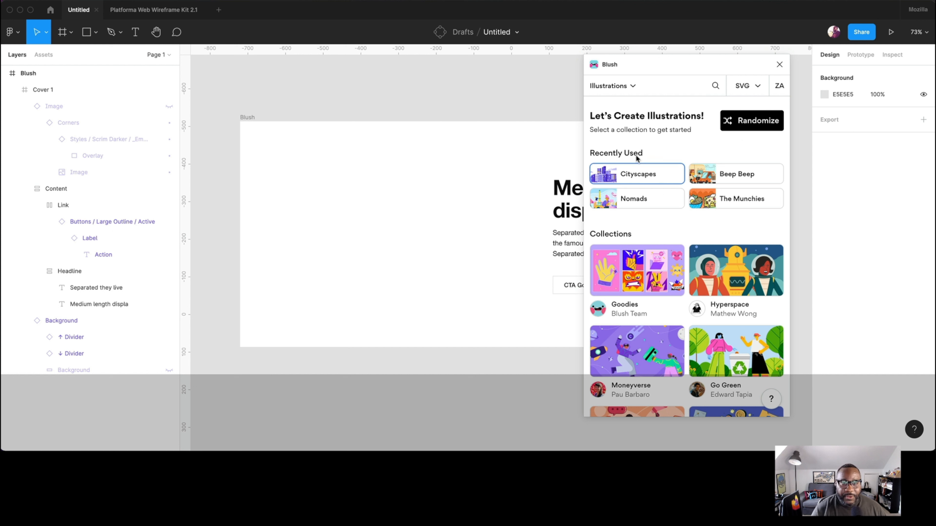
Browse the Blush illustration collections, view the Hyperspace collection, and return to the collection overview.
scroll(650, 152, down, 3)
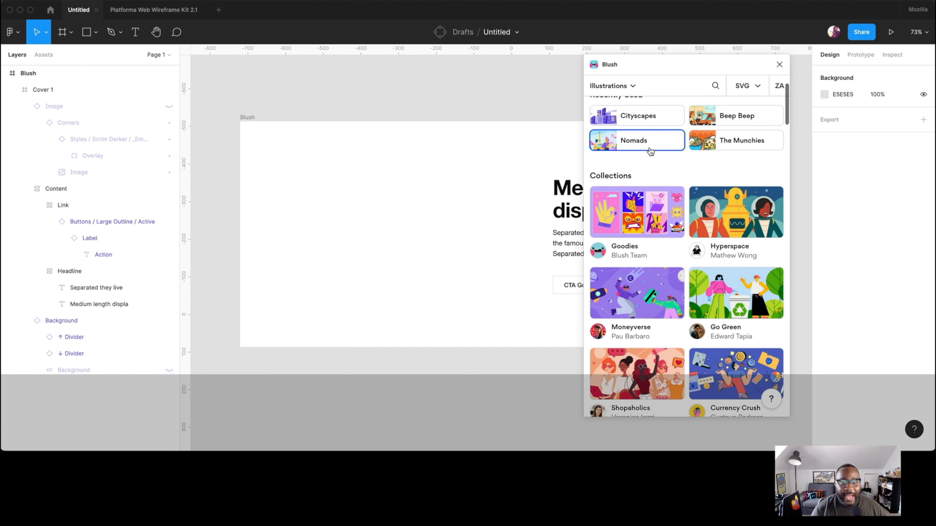
click(738, 210)
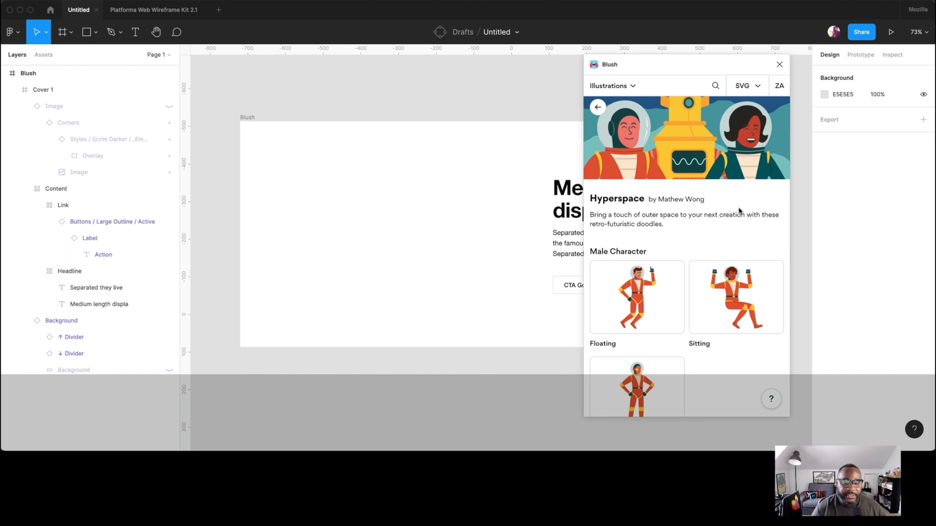
click(597, 107)
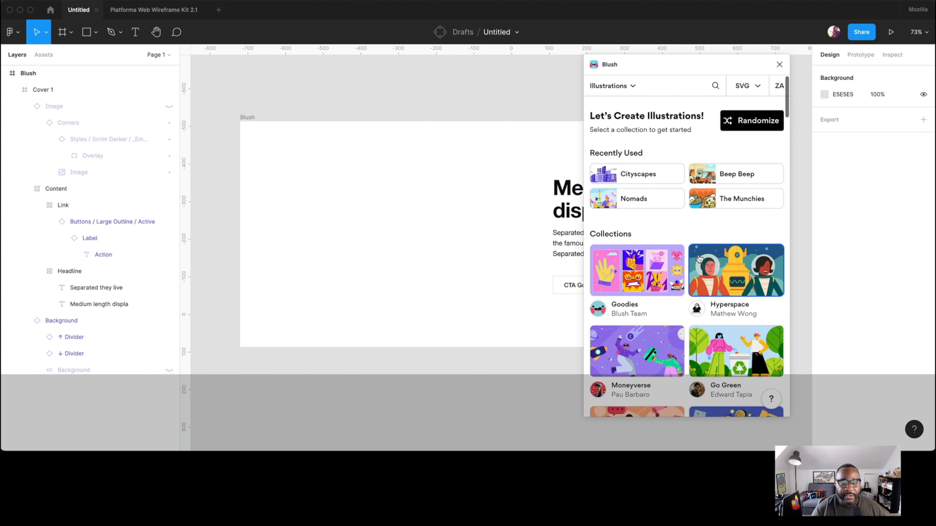
scroll(731, 253, down, 3)
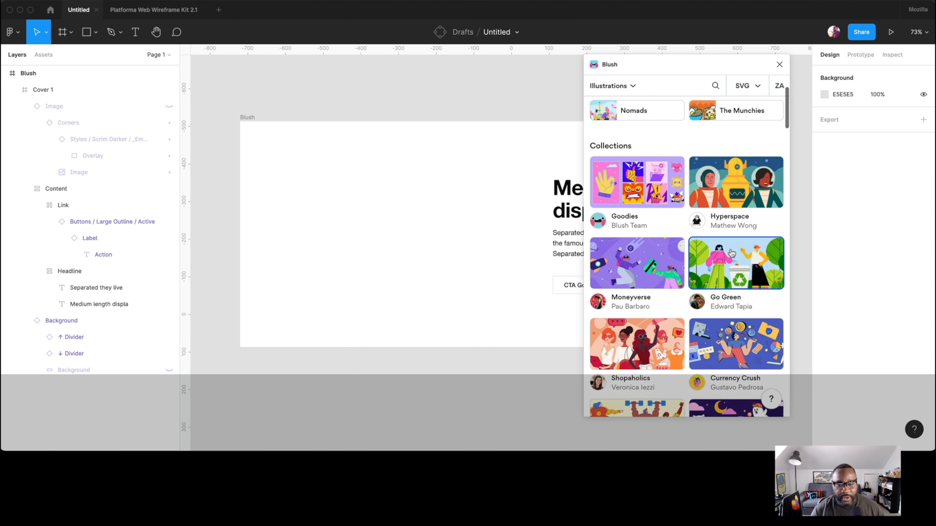
scroll(690, 122, up, 3)
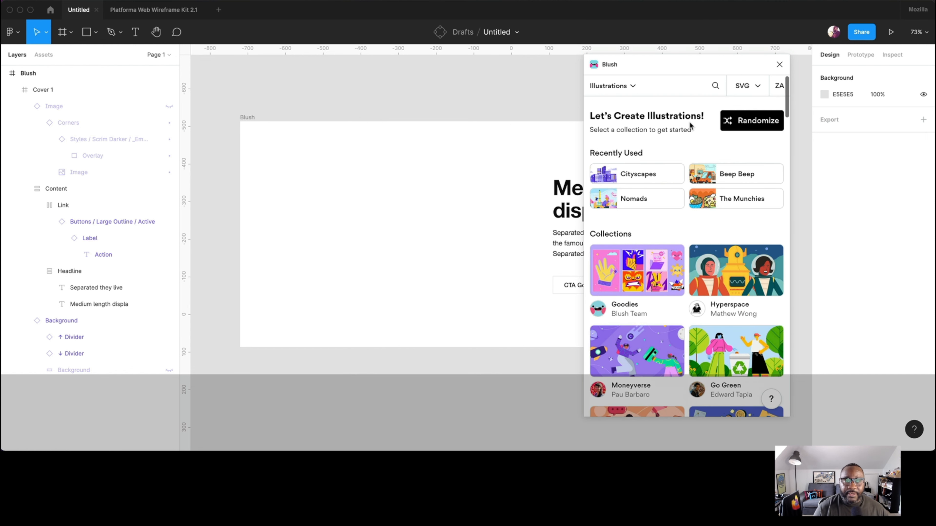
click(715, 85)
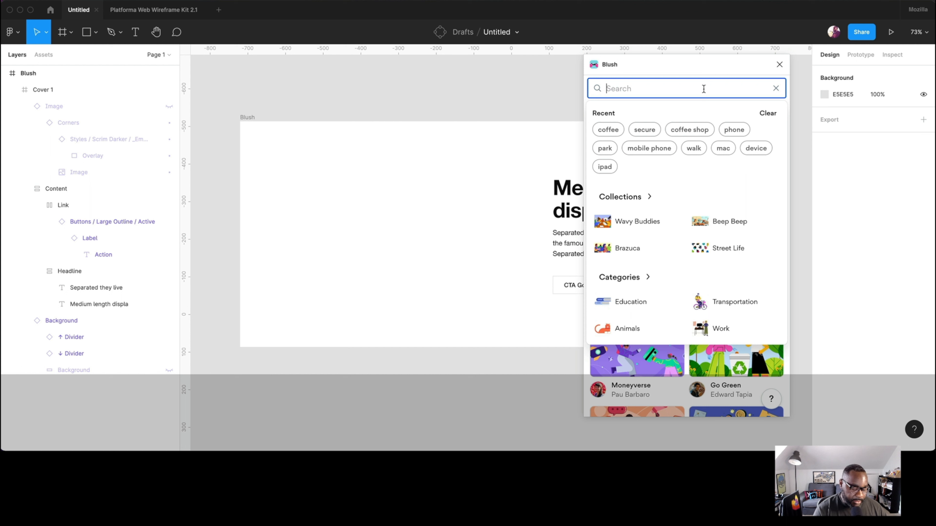
click(714, 67)
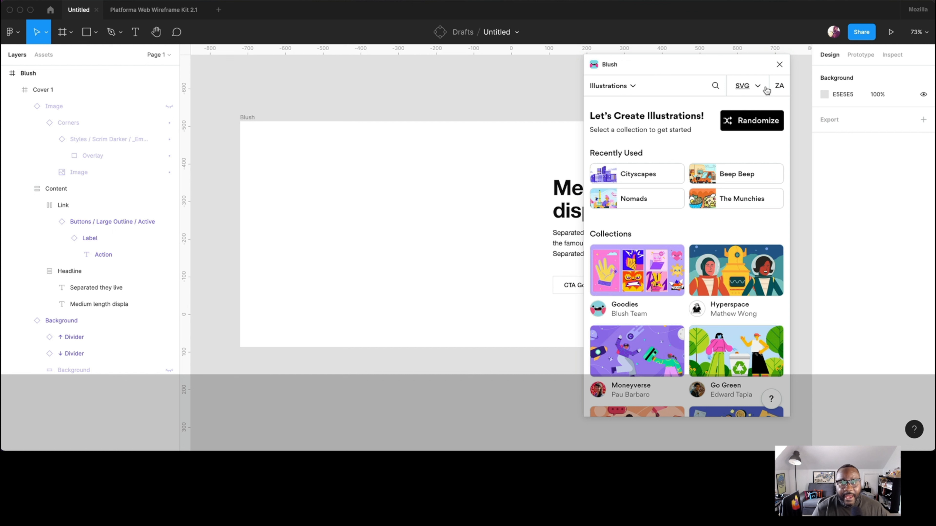
click(758, 87)
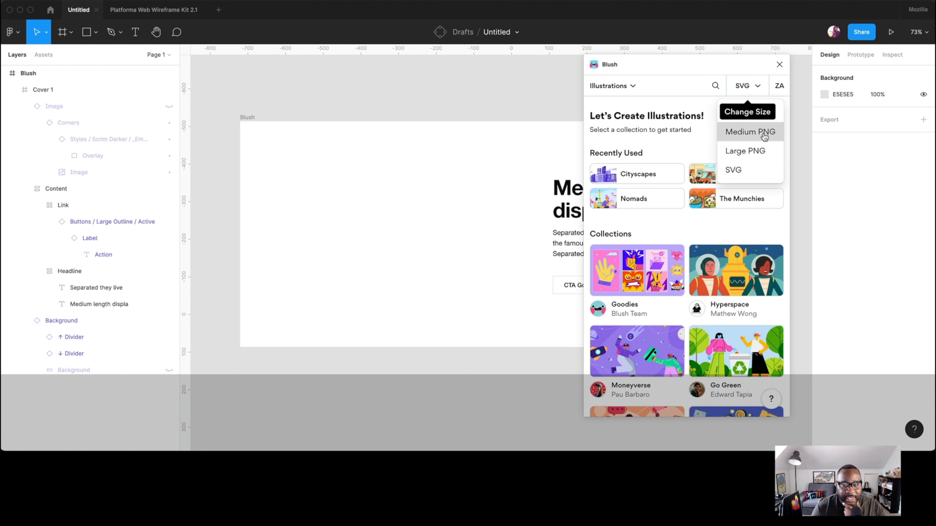
click(726, 64)
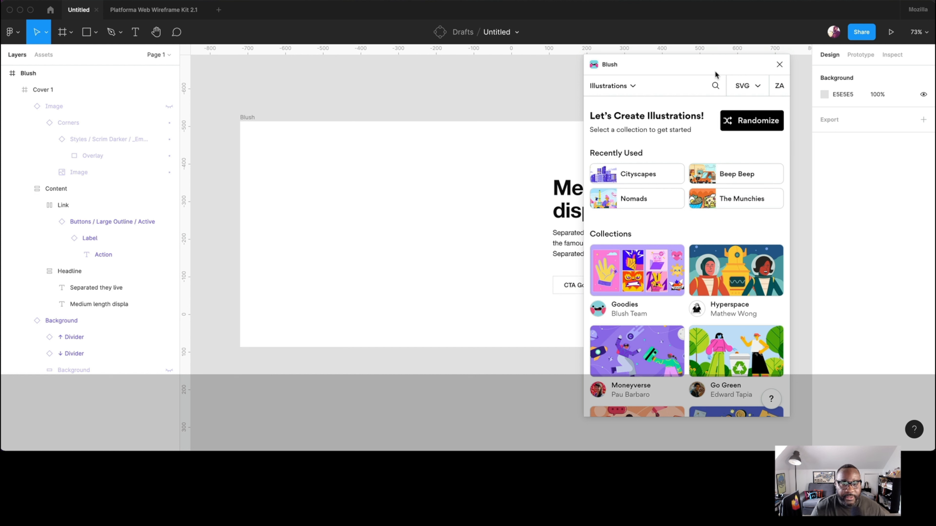
Search the Blush illustrations for "coffee" using the recent search term.
click(715, 86)
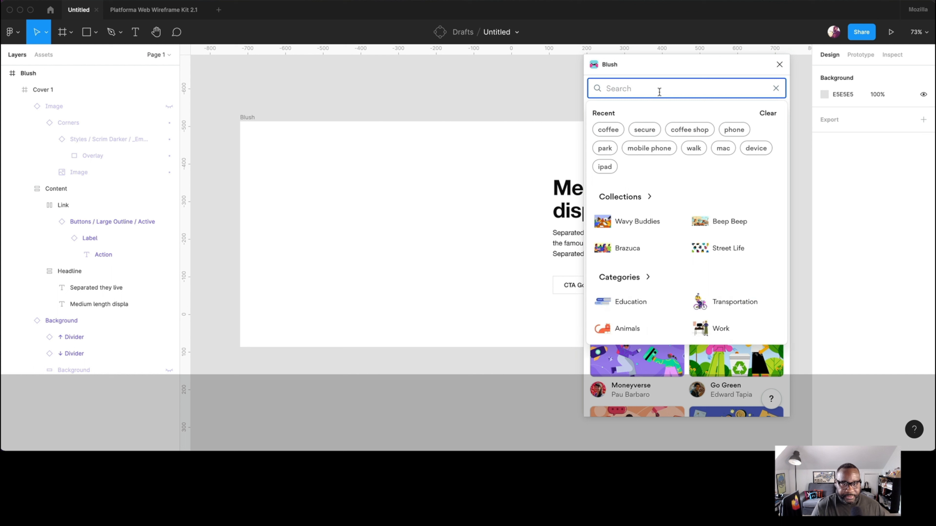
click(607, 129)
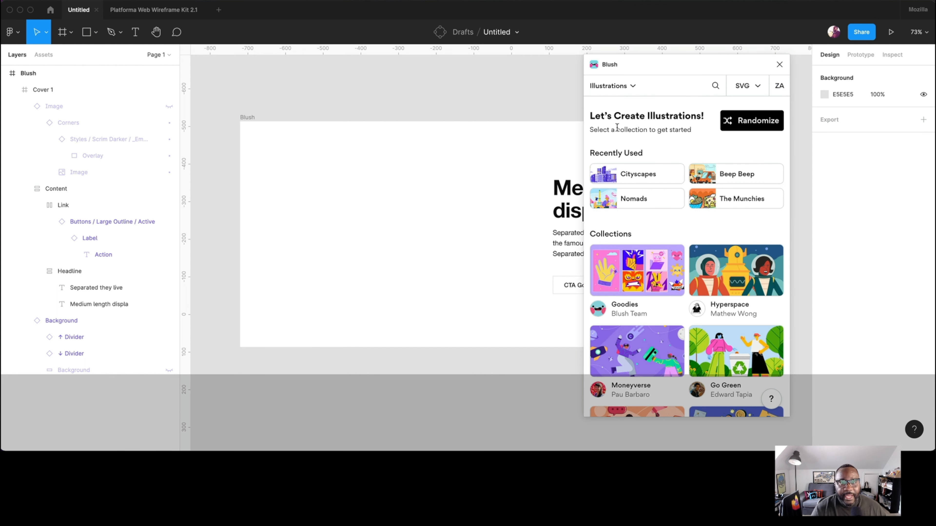
click(712, 86)
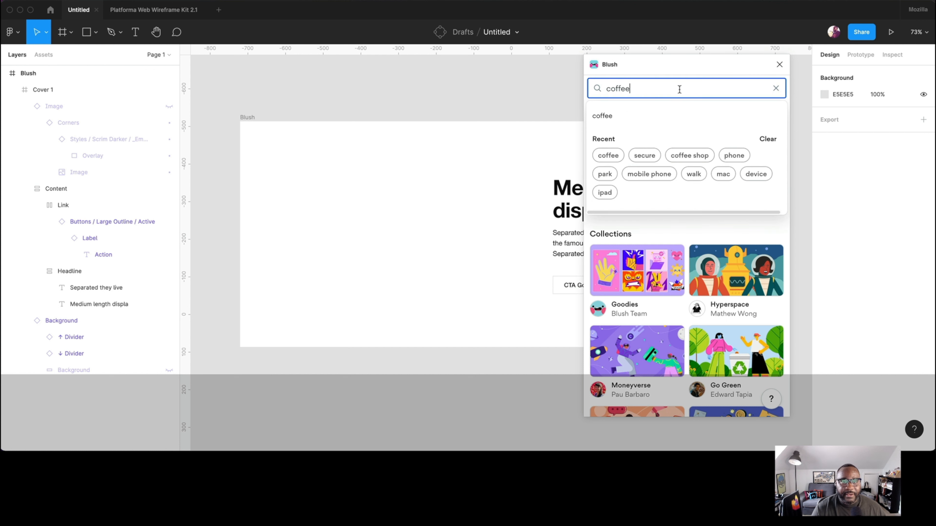
key(Return)
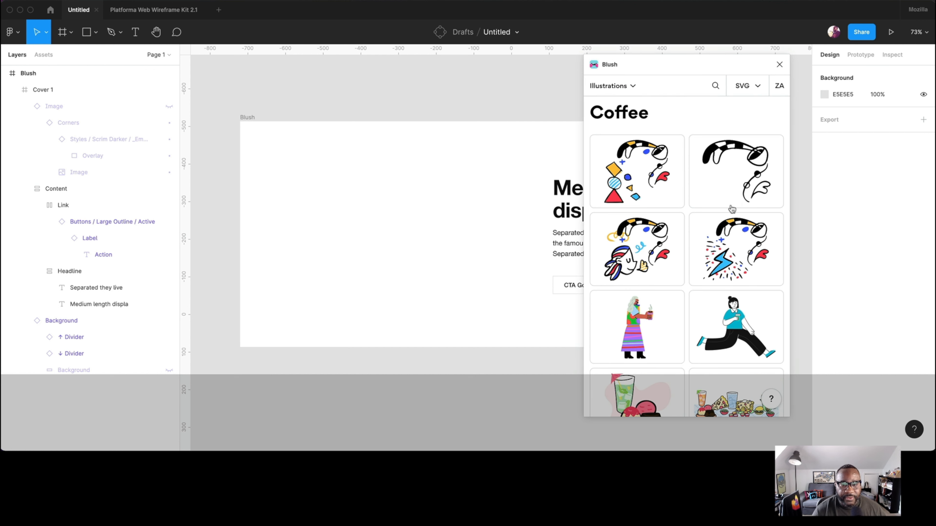
Load more coffee results and place the bald, cross-legged character holding a cup on the canvas.
scroll(729, 211, down, 3)
scroll(729, 211, down, 5)
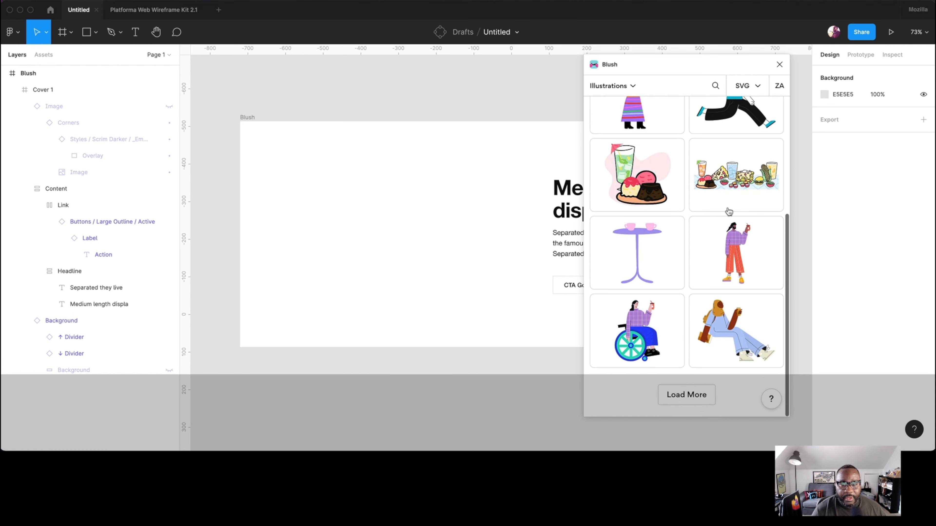
click(698, 392)
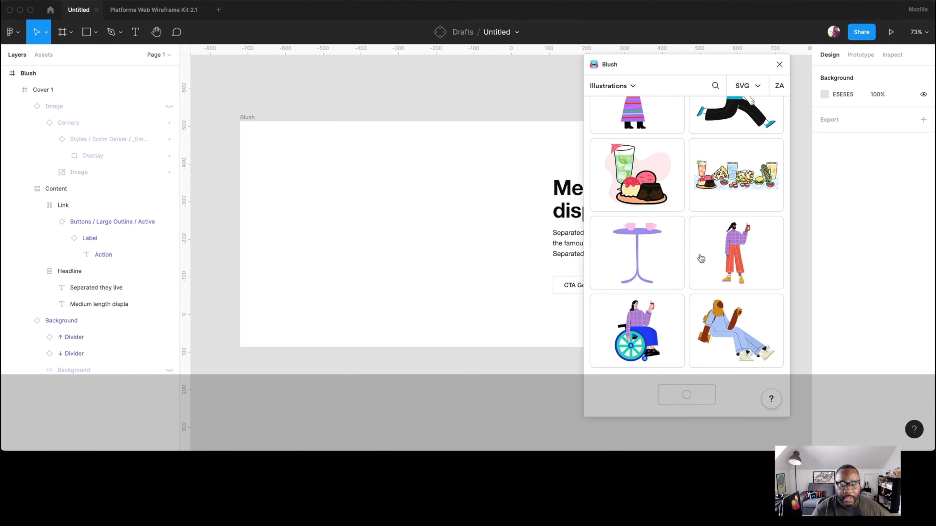
scroll(700, 259, down, 5)
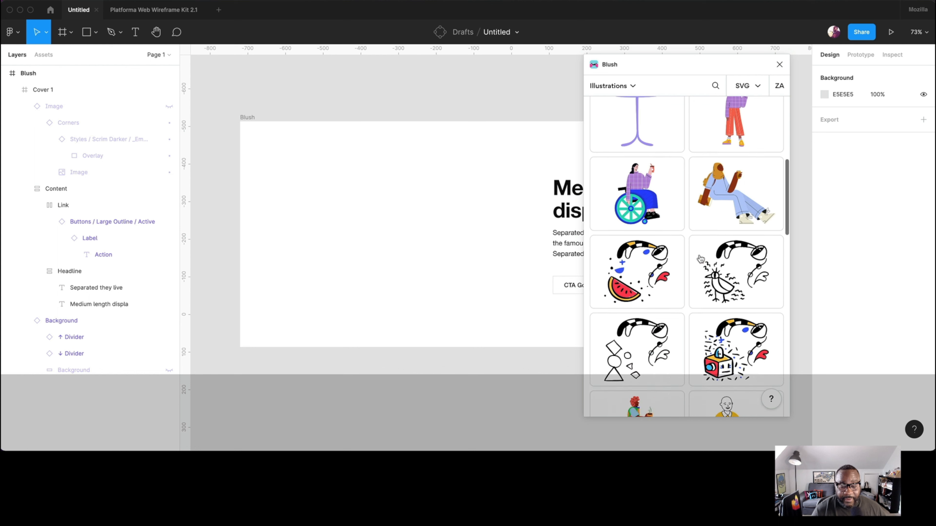
scroll(700, 259, down, 3)
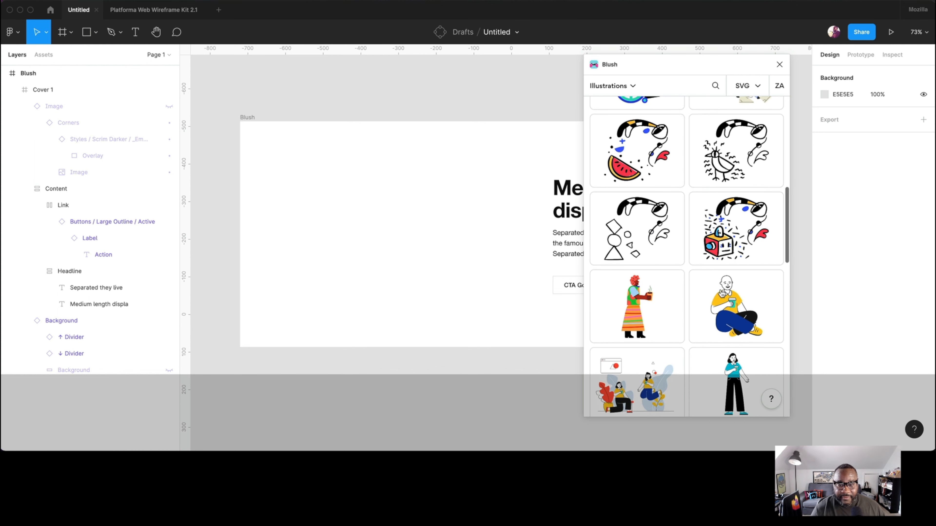
click(754, 317)
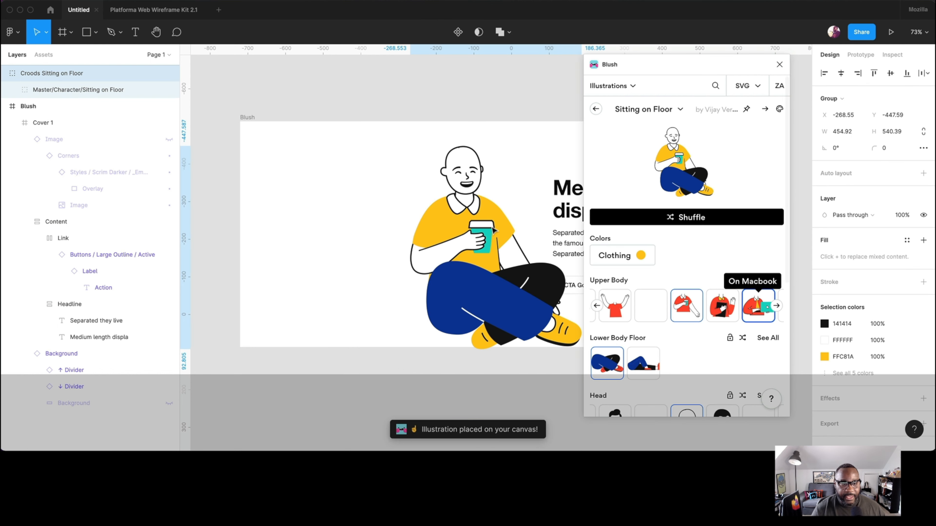
Scale the illustration to about 426 × 506 and place it beside the headline at about X -499, Y -466.
drag(472, 228, 385, 213)
drag(494, 133, 488, 140)
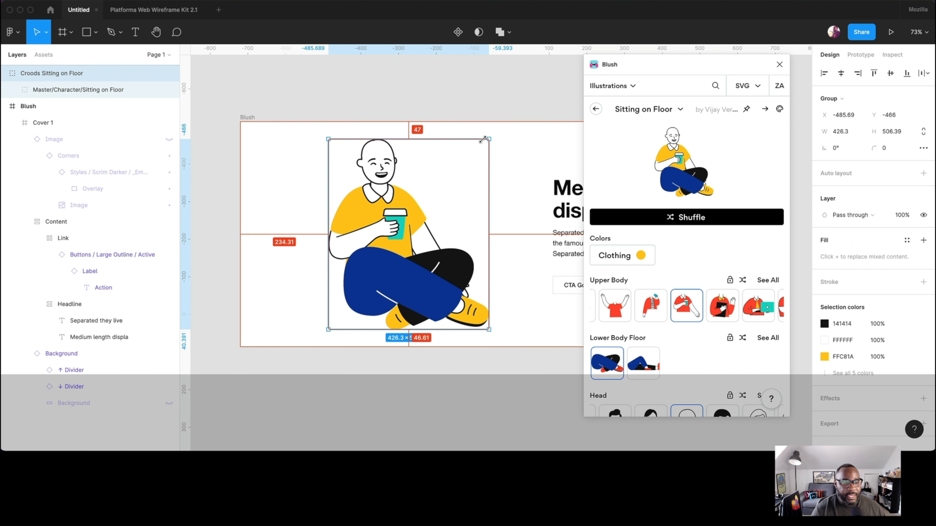
drag(427, 242, 422, 242)
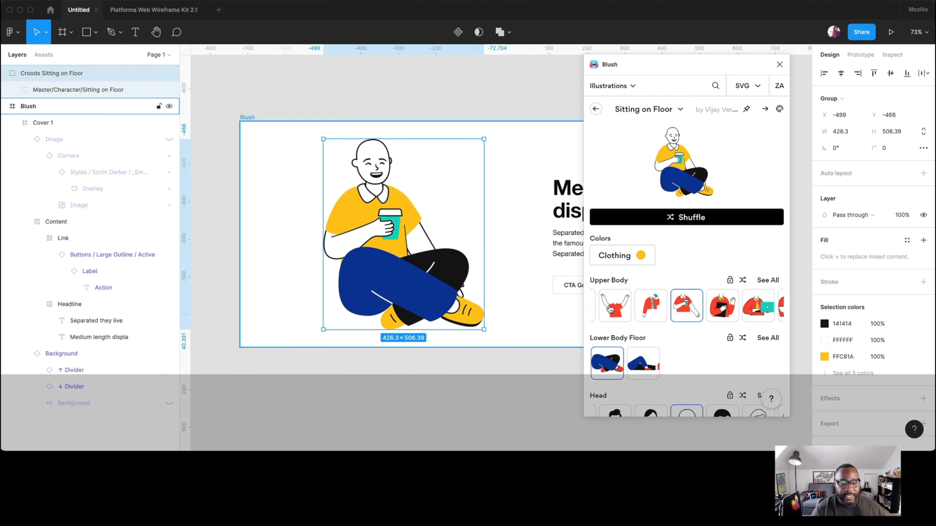
Try the raised-arms and phone upper bodies and the outstretched-leg lower body, restoring the Coffee upper body and crossed legs.
click(627, 307)
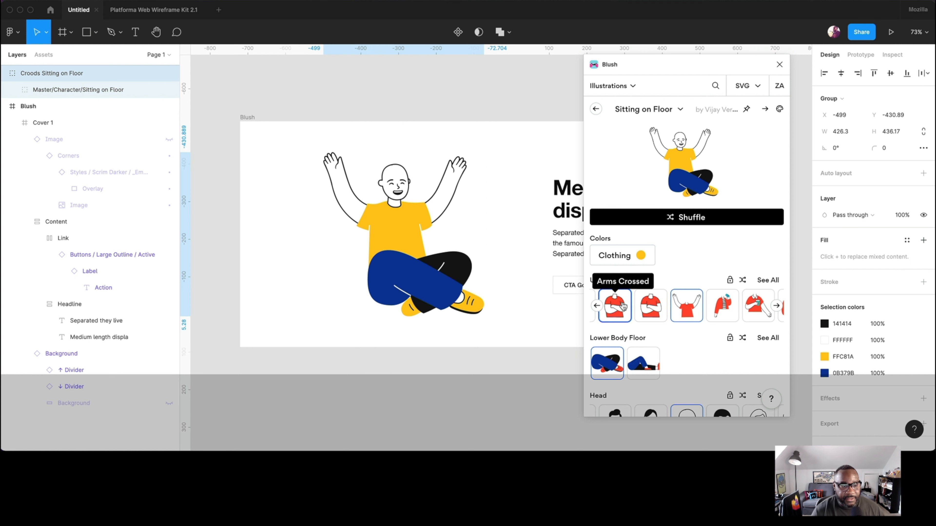
click(722, 311)
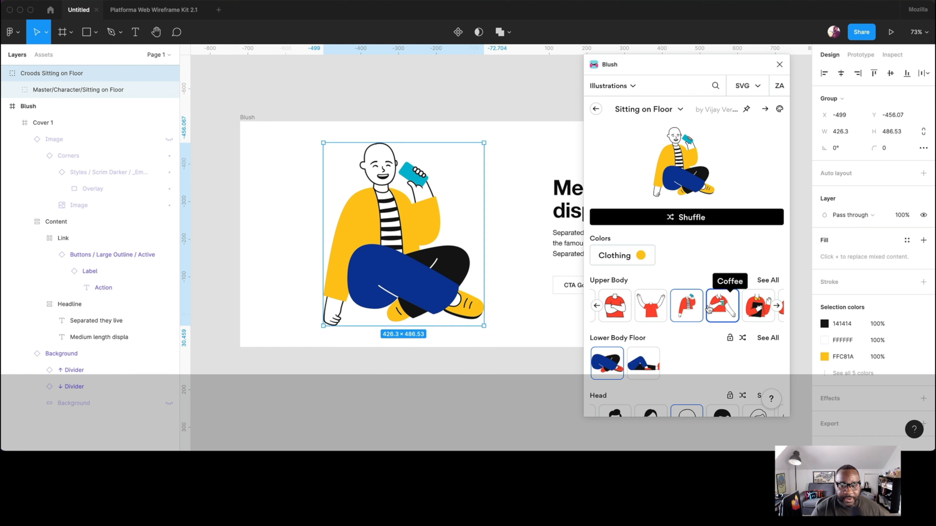
click(709, 309)
click(637, 364)
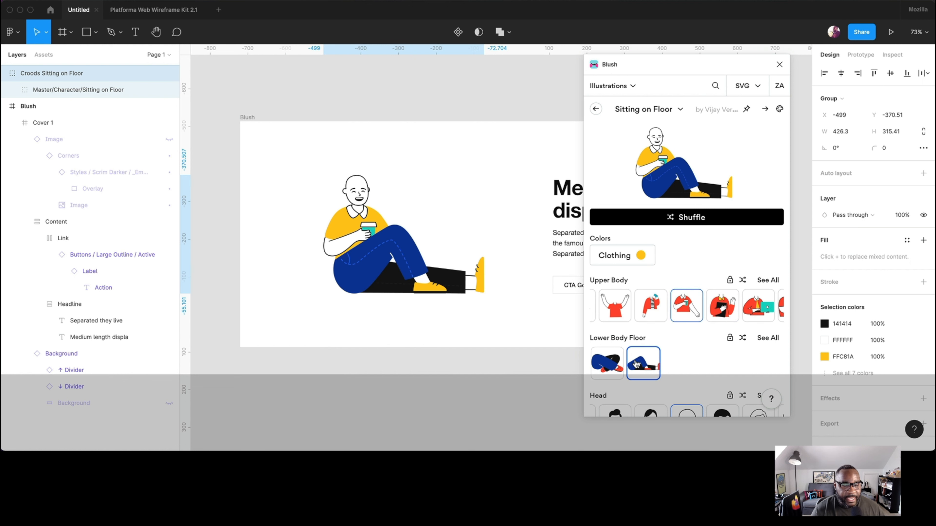
click(606, 363)
Customize the character with the short black hair head, red glasses and the first full beard.
scroll(622, 354, down, 3)
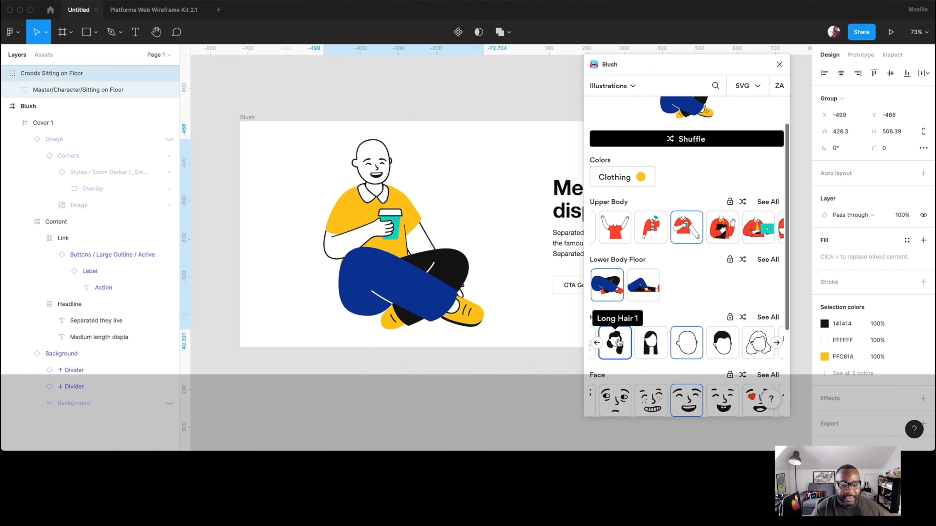
click(722, 345)
scroll(722, 341, down, 3)
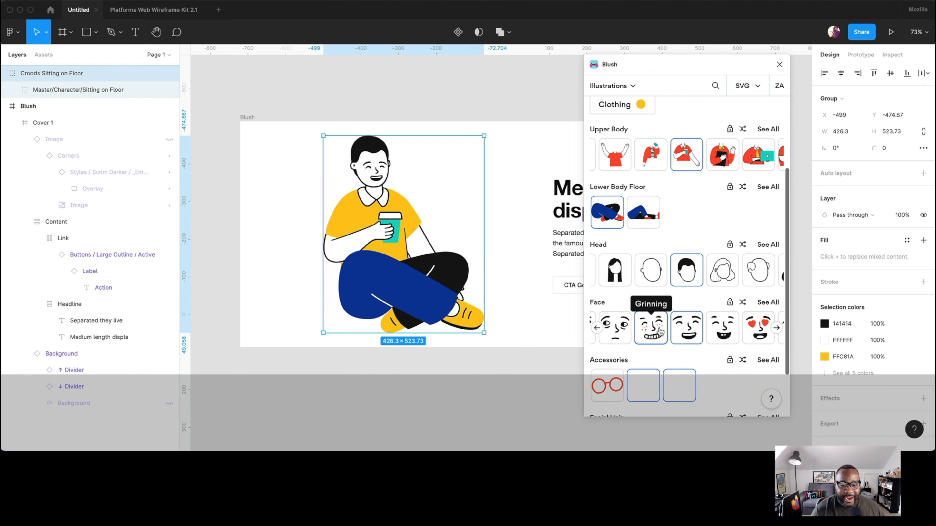
scroll(622, 328, down, 2)
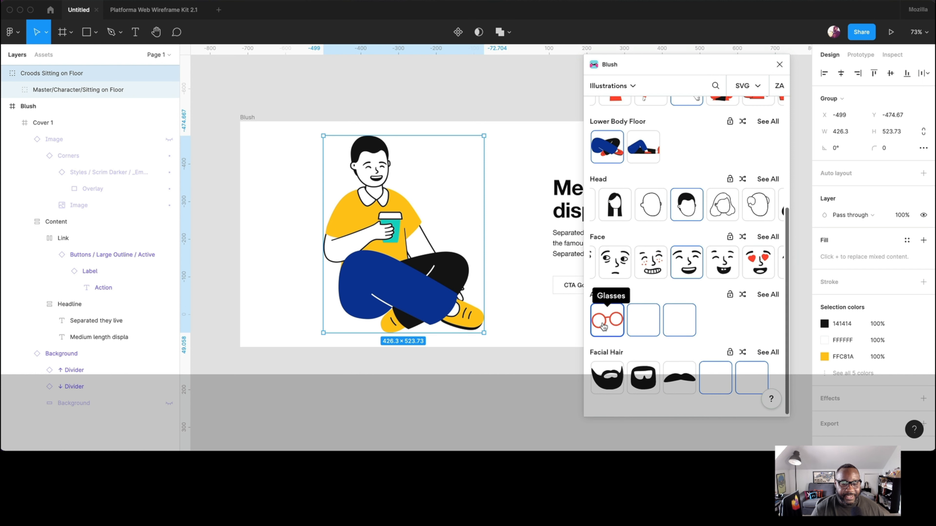
click(603, 326)
scroll(608, 343, down, 1)
click(609, 366)
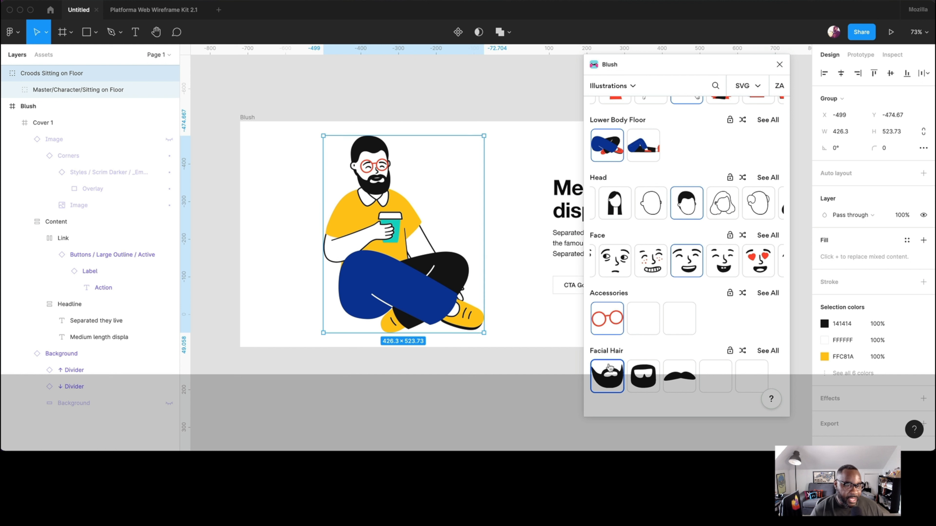
Close the Blush plugin, then scale the illustration to about 384 × 472 and position it at about X -497, Y -449.
click(492, 86)
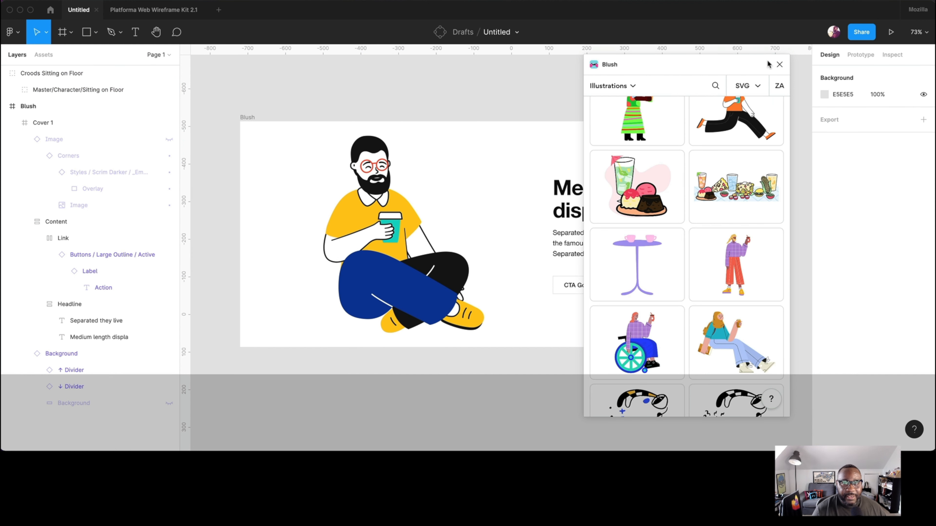
click(780, 65)
click(398, 232)
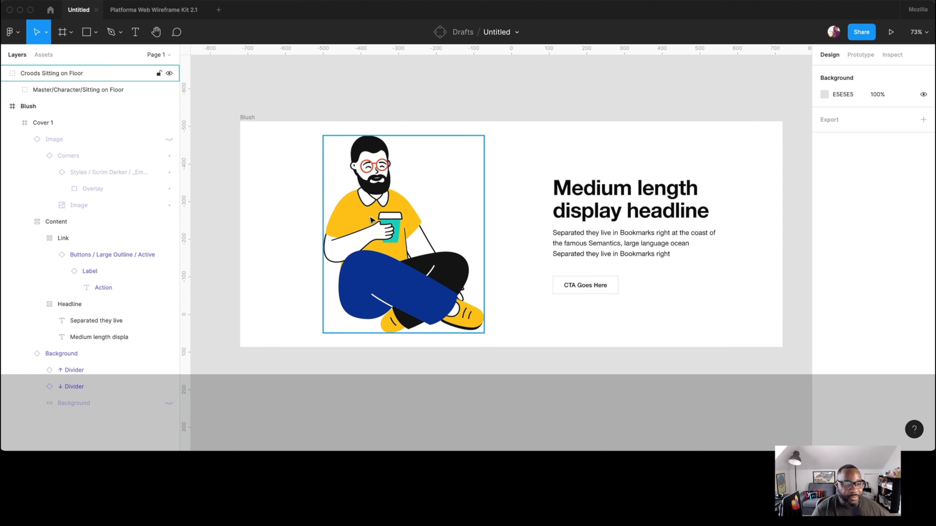
drag(398, 232, 380, 228)
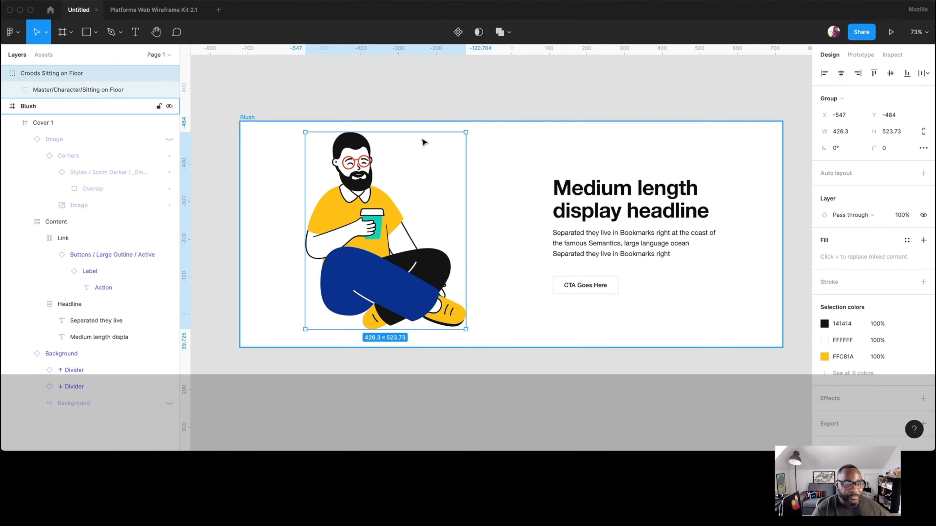
drag(463, 131, 456, 140)
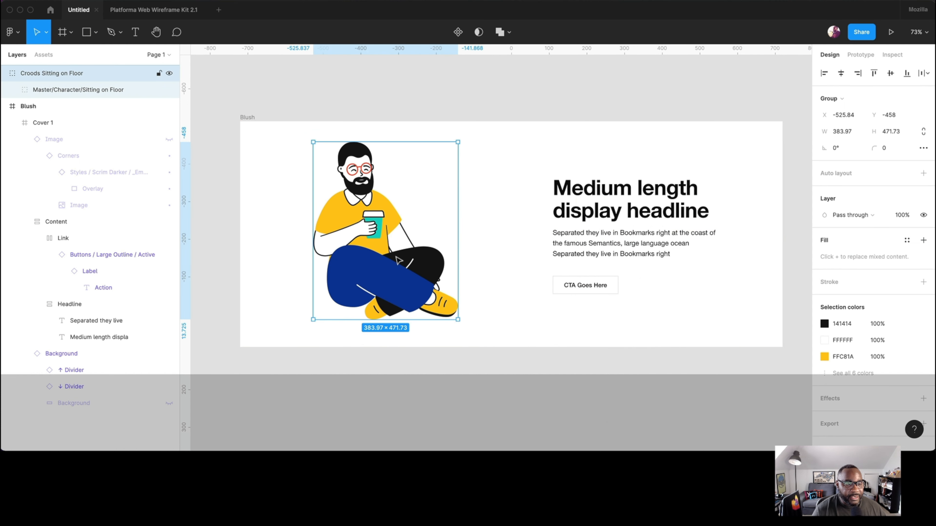
drag(396, 258, 409, 262)
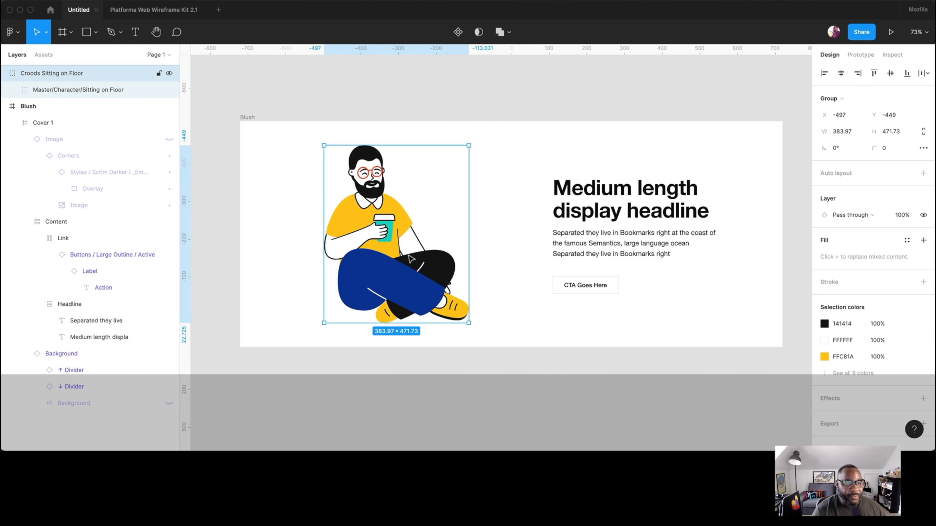
right_click(368, 187)
mouse_move(425, 217)
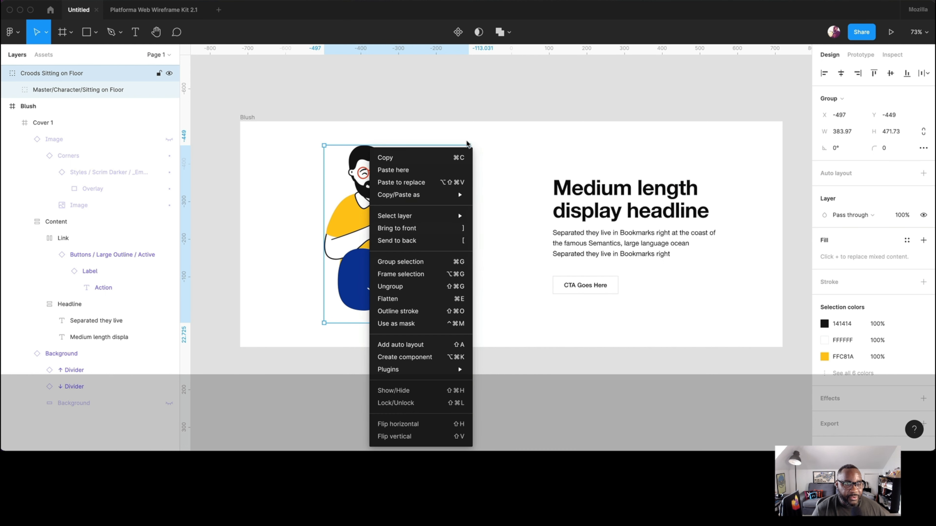
mouse_move(457, 369)
mouse_move(555, 230)
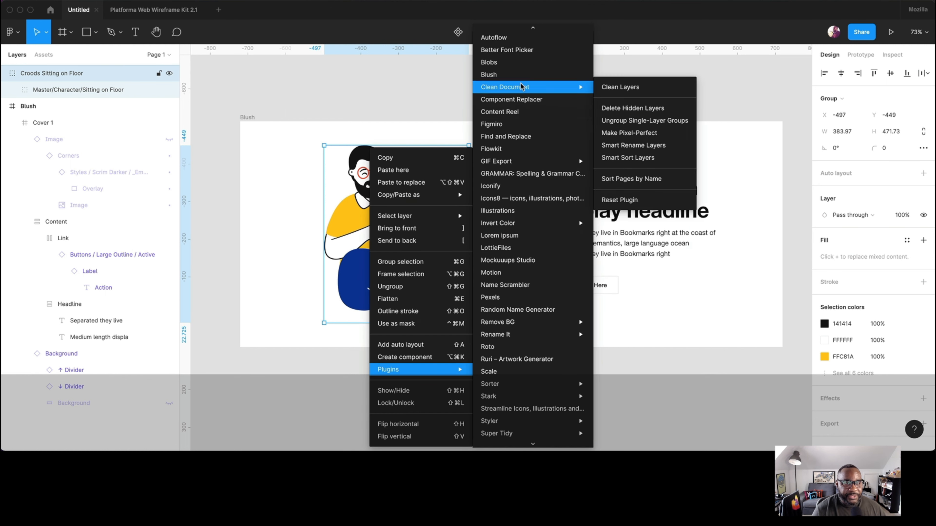
click(520, 79)
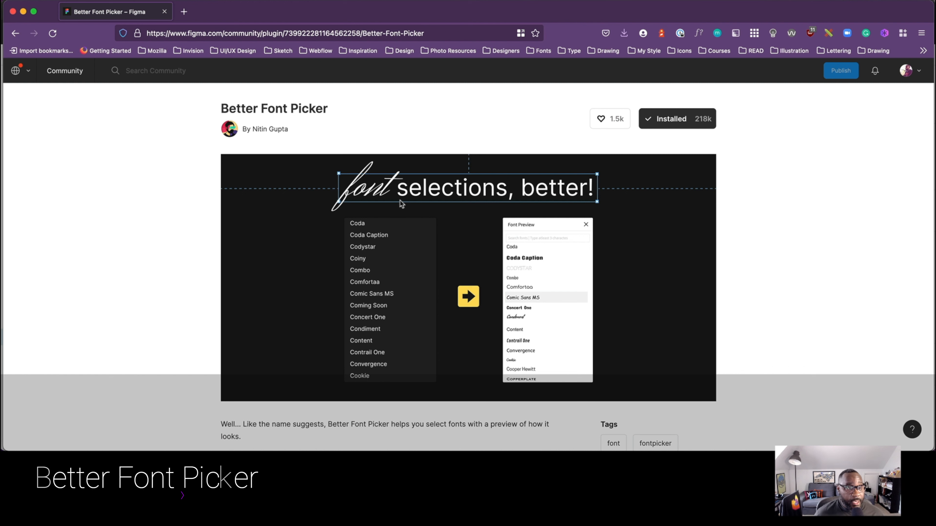
Read the Better Font Picker community page's preview and description, and return to the hero section design in Figma.
scroll(402, 204, down, 1)
scroll(403, 204, down, 3)
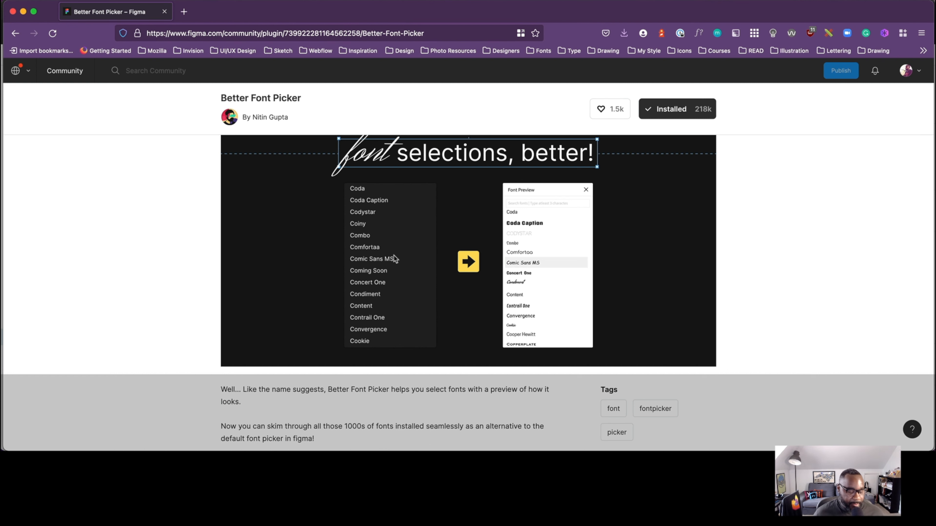
key(super+Tab)
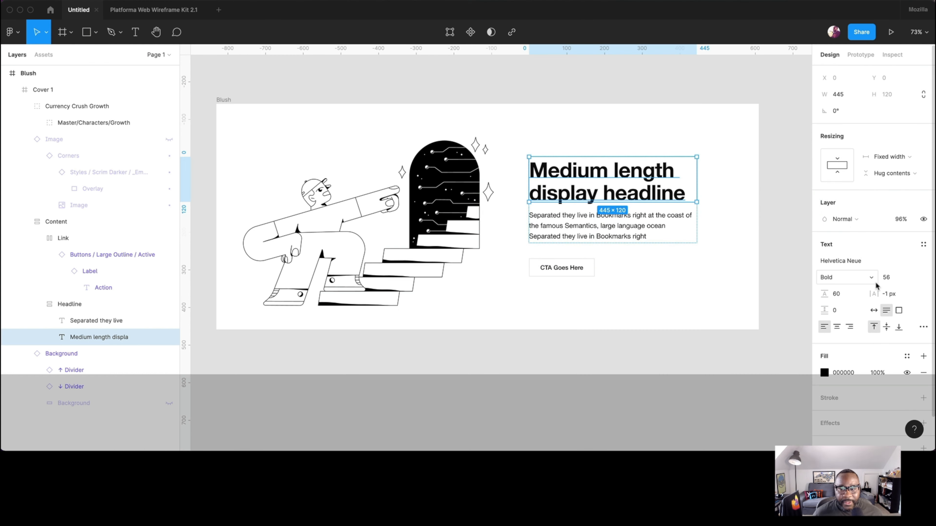
Browse the default font list for the selected headline text and close it without choosing a font.
click(855, 263)
click(925, 261)
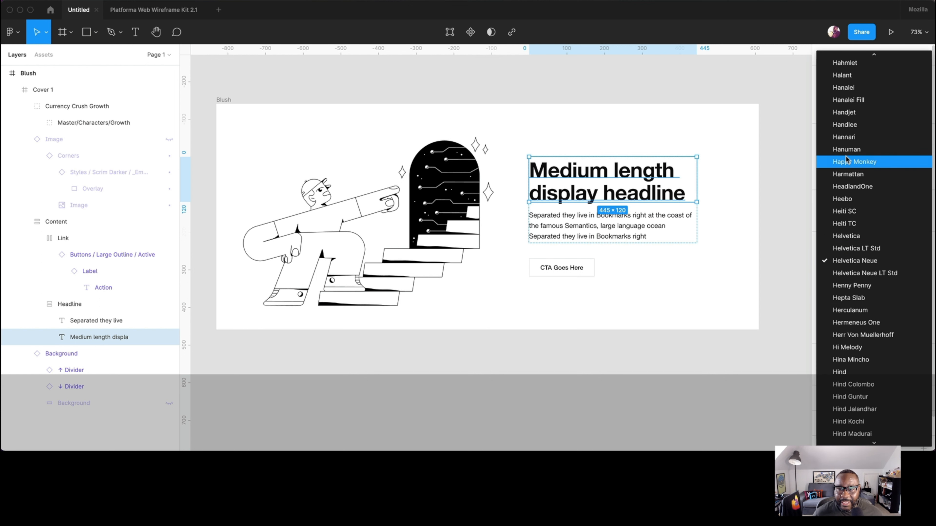
scroll(854, 286, down, 5)
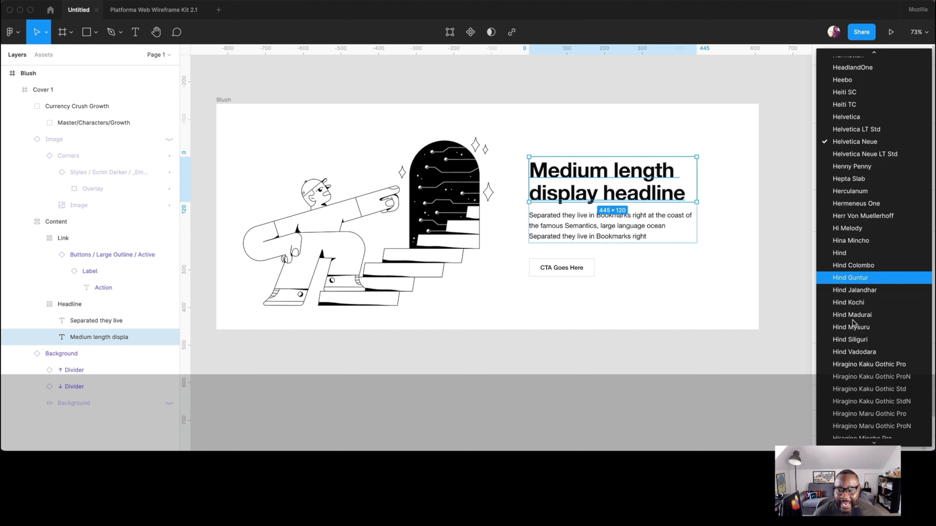
scroll(855, 291, up, 10)
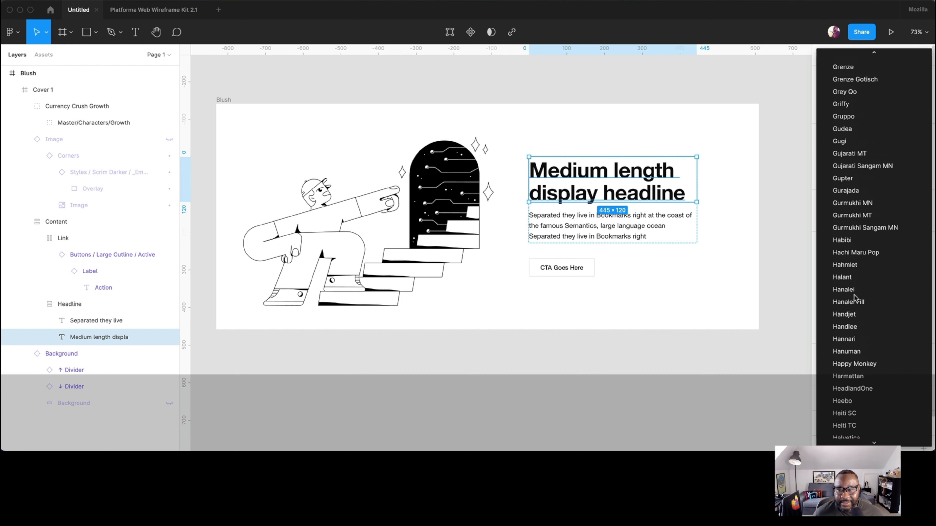
scroll(857, 208, up, 3)
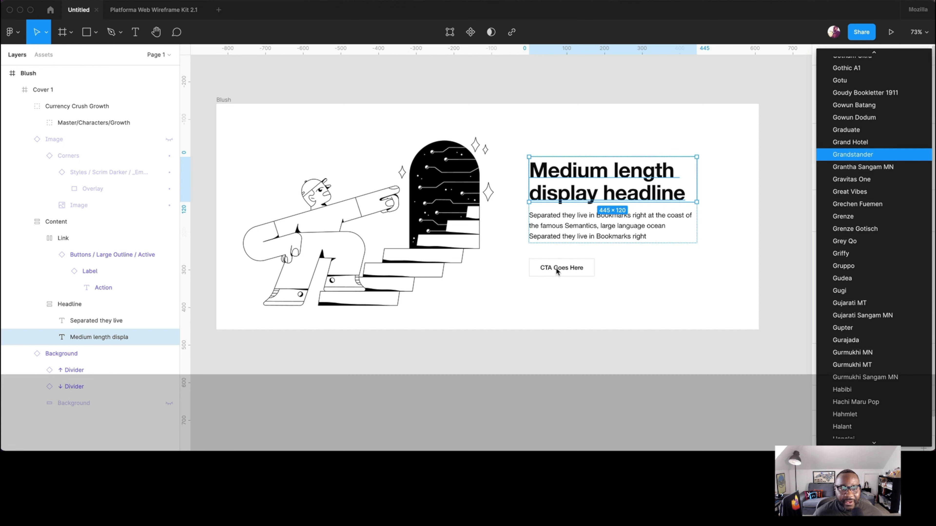
click(581, 330)
Launch the Better Font Picker plugin and set the headline's font to All Round Gothic.
right_click(513, 88)
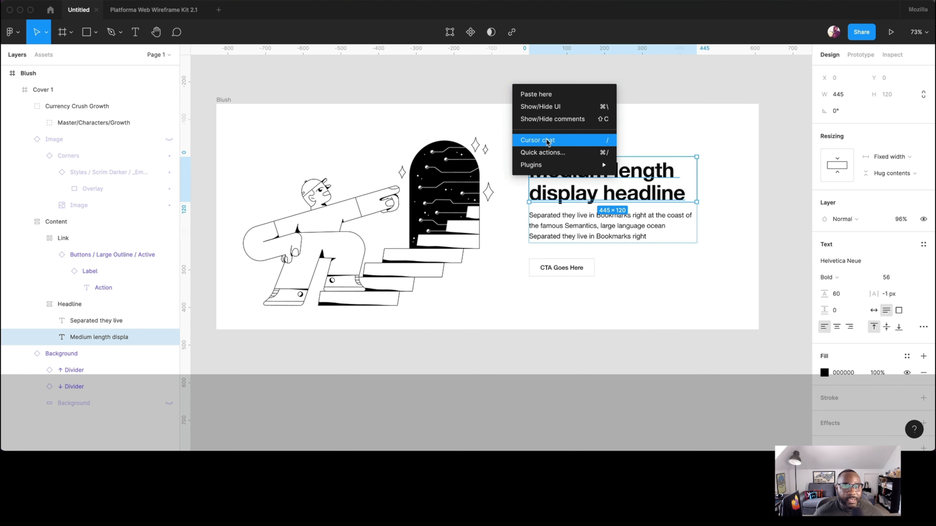
mouse_move(549, 168)
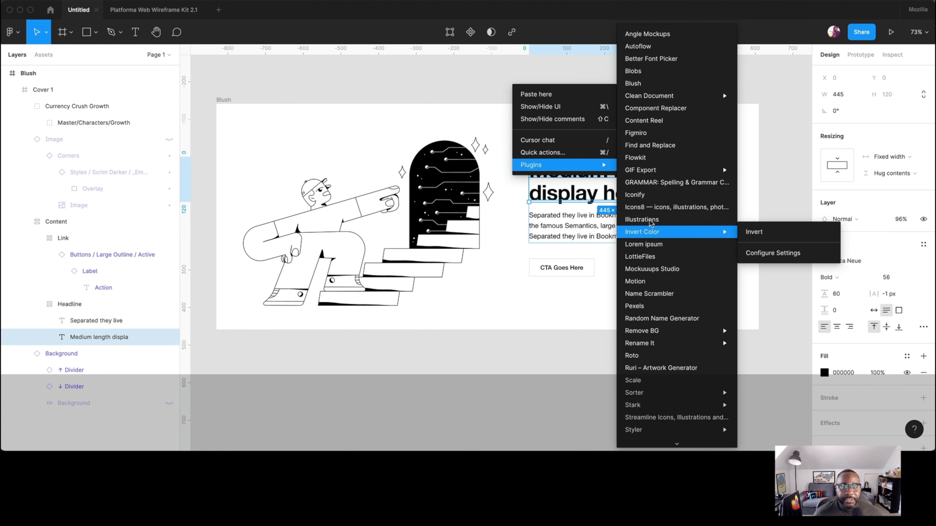
click(644, 61)
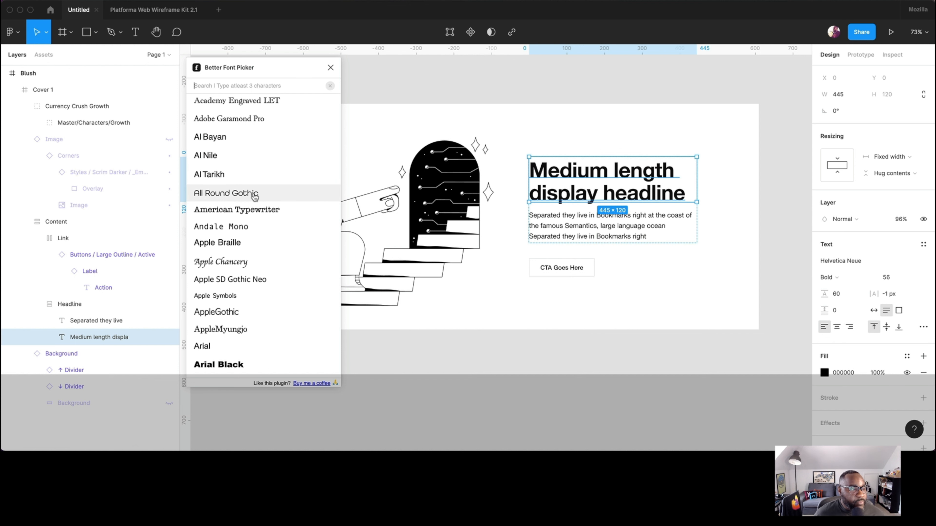
click(265, 197)
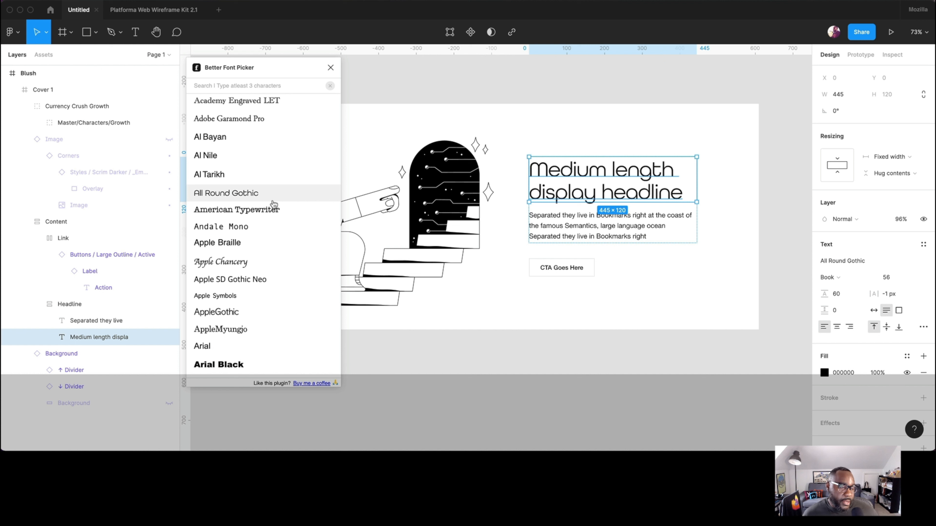
Try Arial Black and Arial Hebrew on the headline, and set its font to Arial Hebrew Scholar.
scroll(274, 204, down, 5)
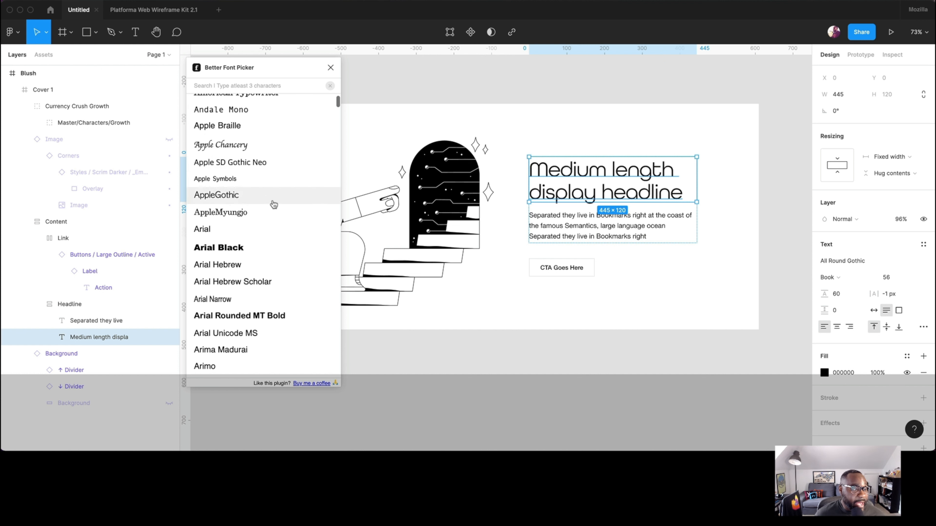
scroll(263, 205, down, 2)
click(262, 204)
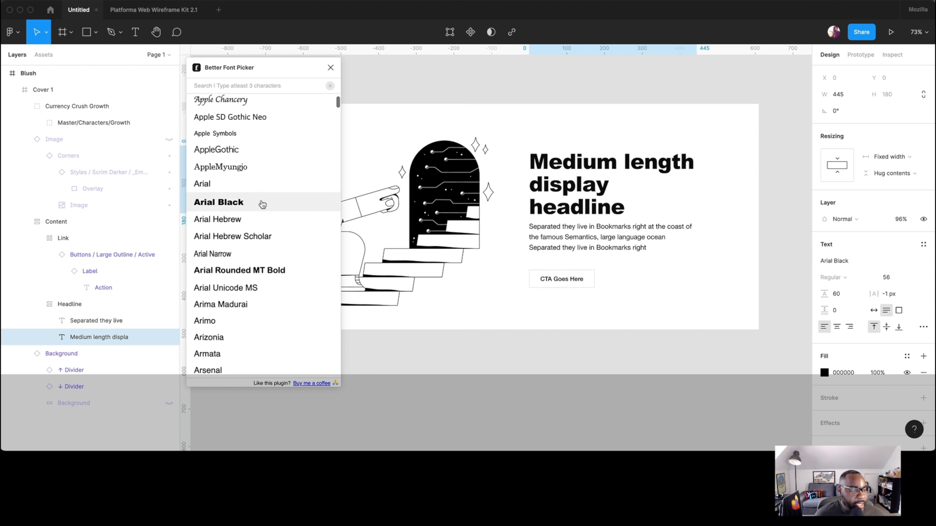
click(249, 221)
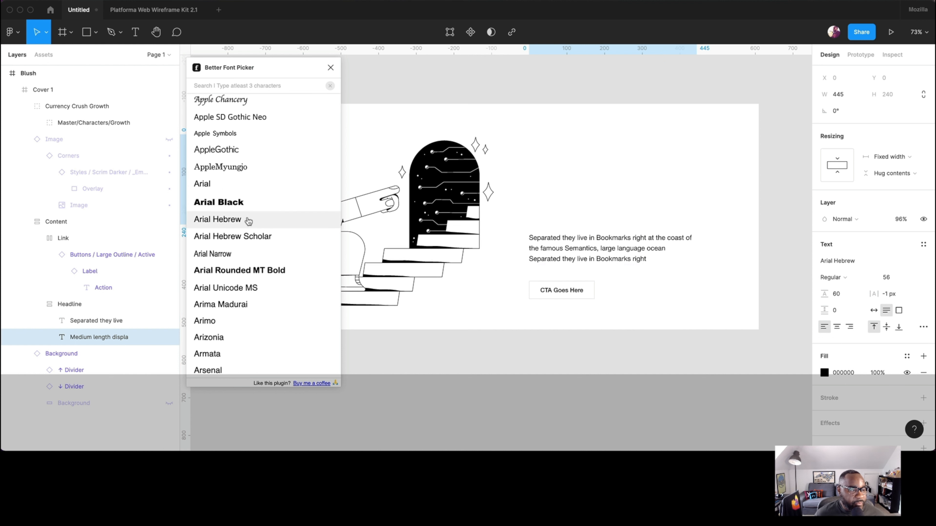
click(249, 236)
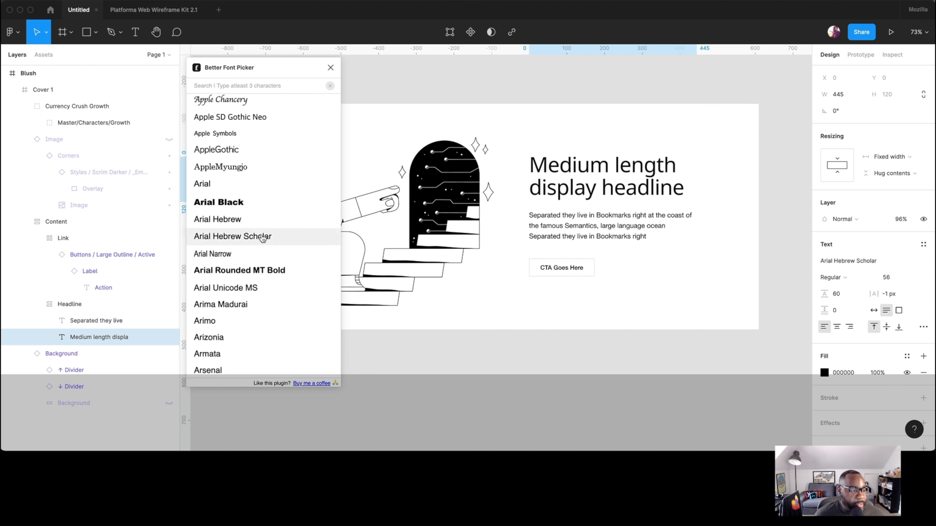
scroll(254, 265, down, 2)
scroll(254, 263, down, 5)
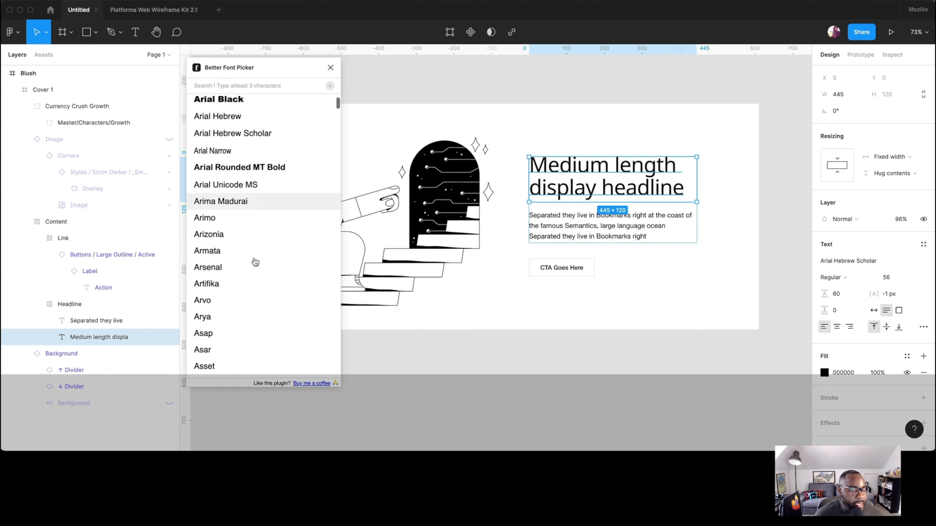
Look through the collections and folders in the separate font manager, and return to the Figma design.
mouse_move(731, 454)
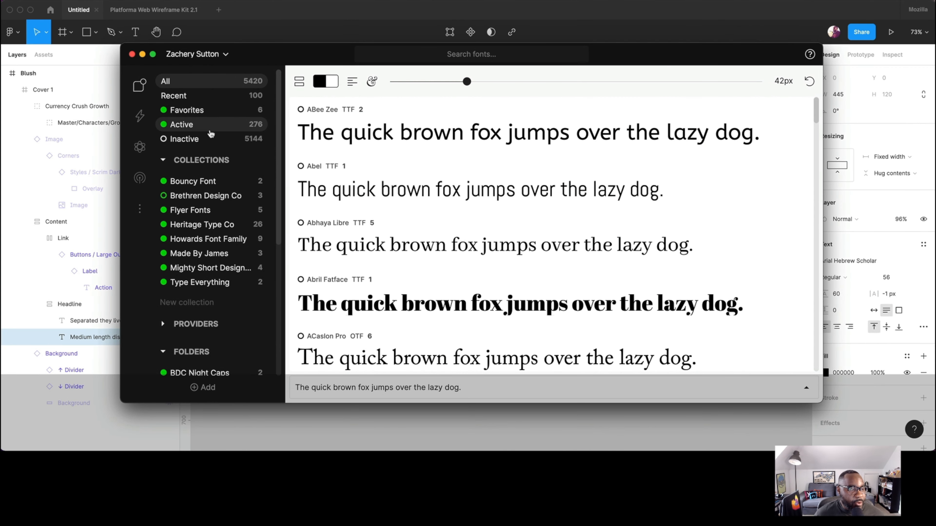
scroll(205, 227, down, 5)
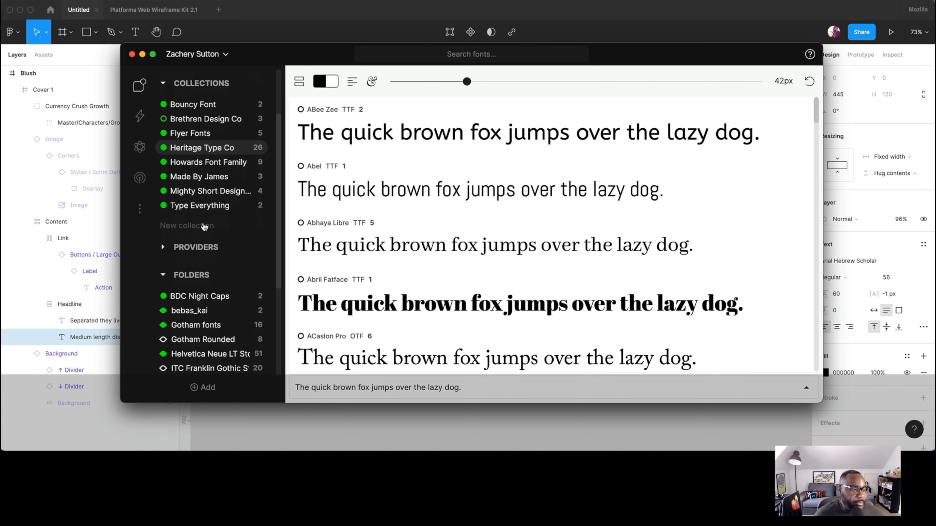
scroll(204, 226, down, 6)
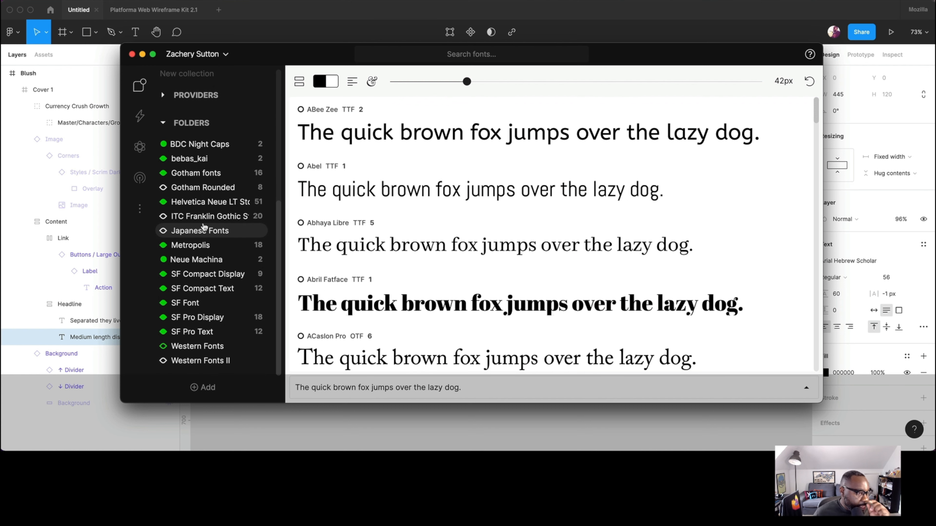
drag(274, 65, 935, 75)
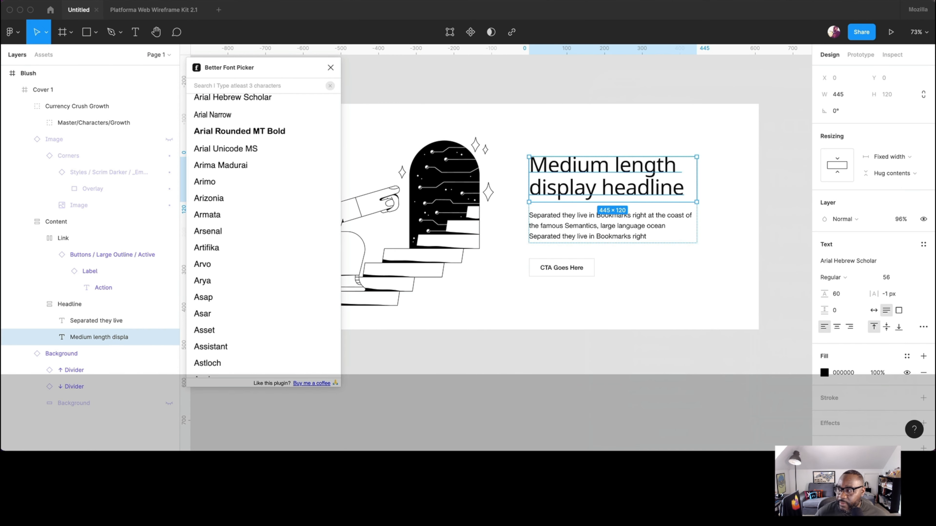
Reposition the Better Font Picker window, look further through its font previews, and close the plugin.
click(271, 70)
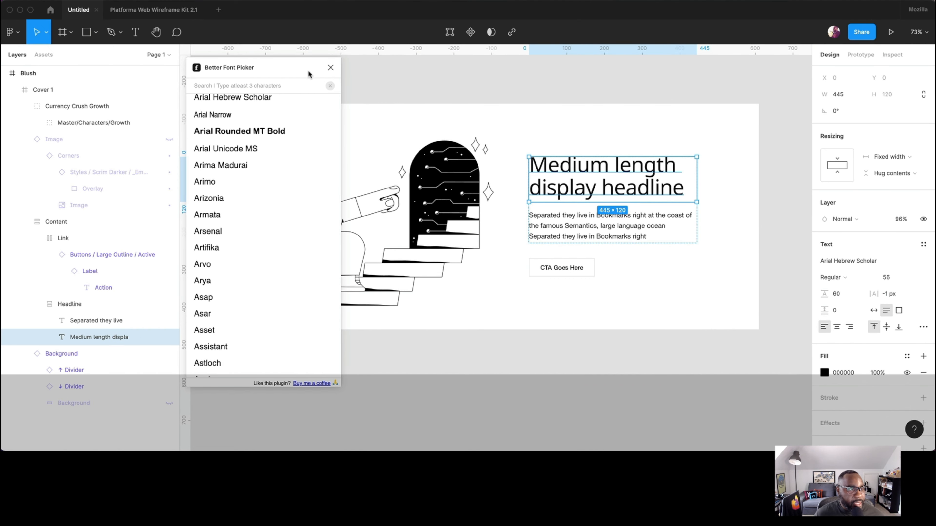
drag(279, 66, 305, 67)
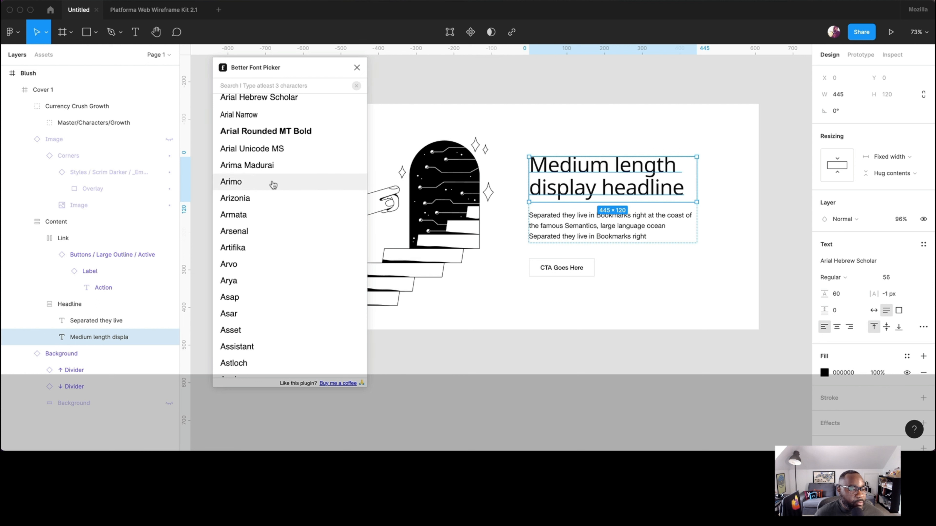
scroll(272, 183, down, 3)
scroll(272, 185, down, 5)
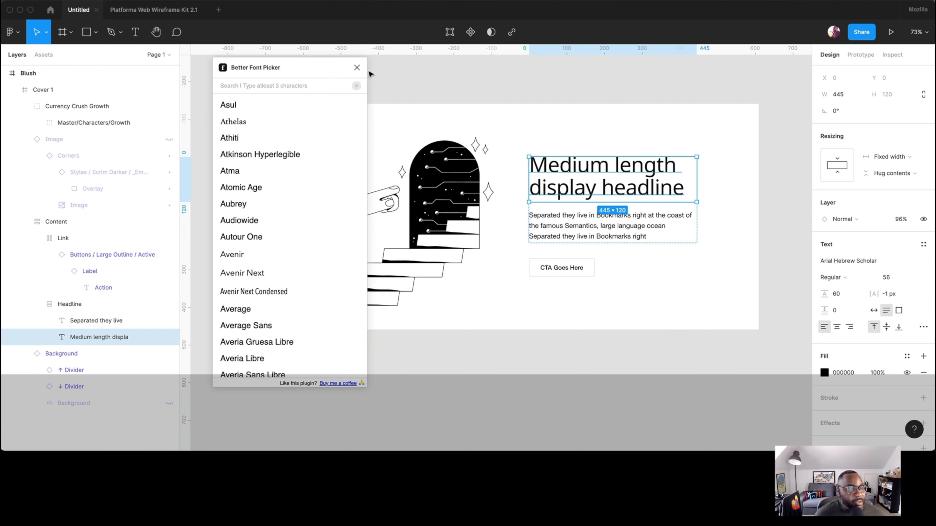
click(357, 67)
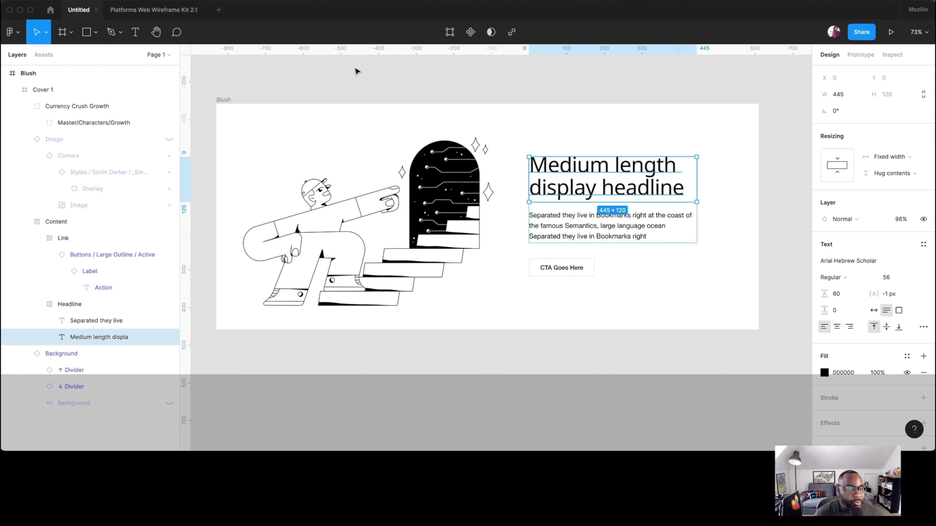
Try to undo the headline's latest font change, and clear the selection.
scroll(372, 71, down, 1)
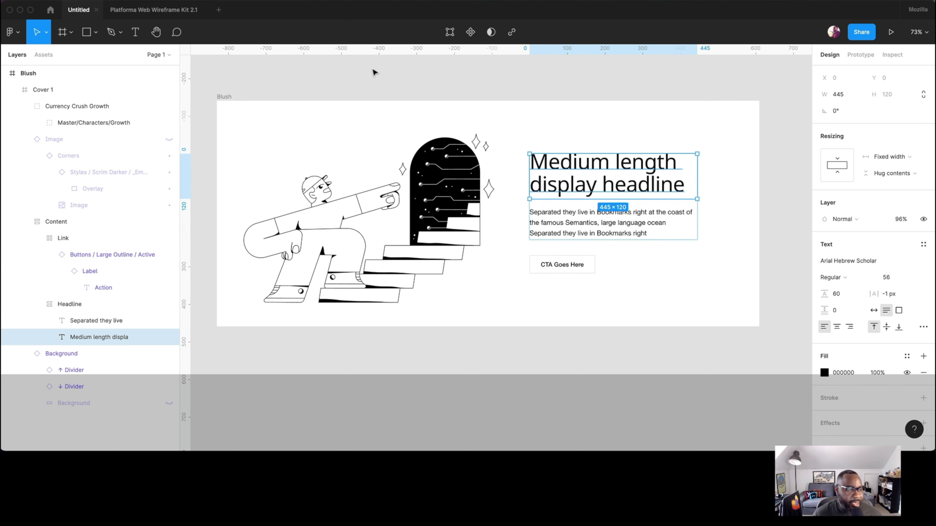
click(372, 72)
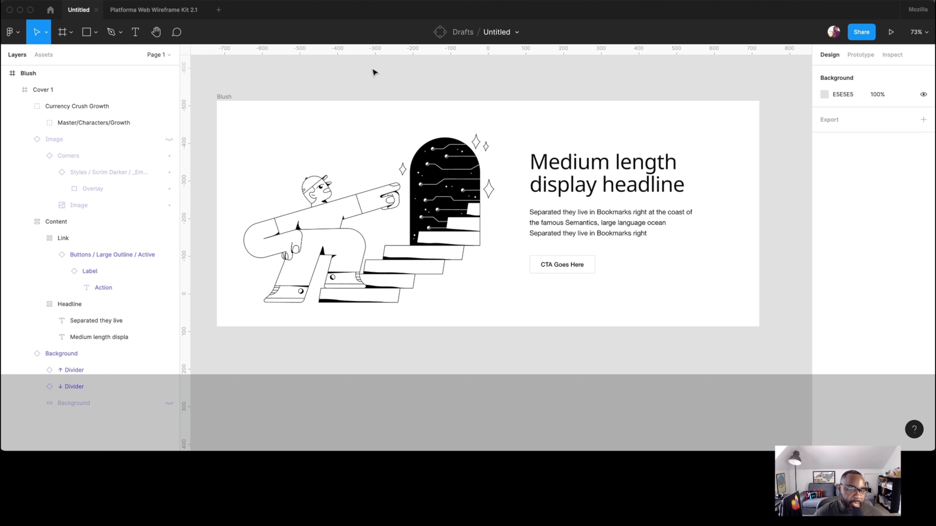
key(super+z)
key(super+z)
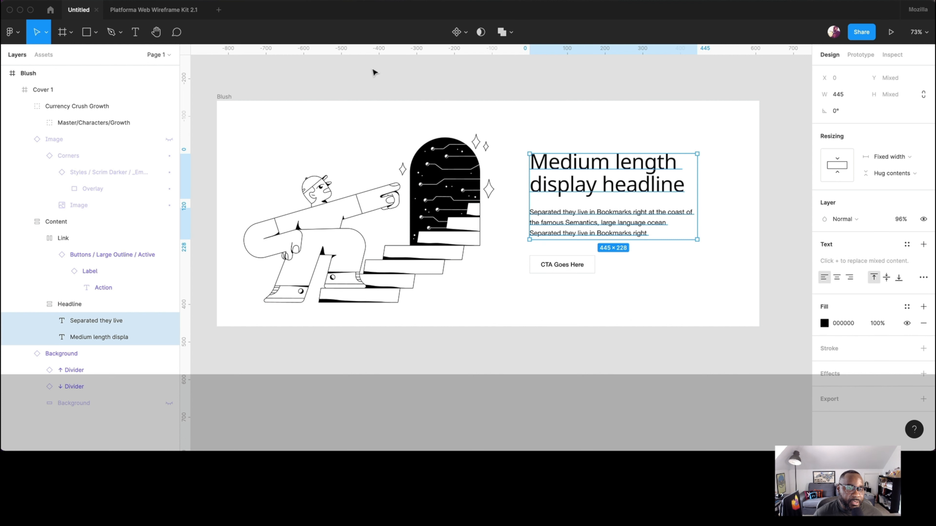
click(375, 72)
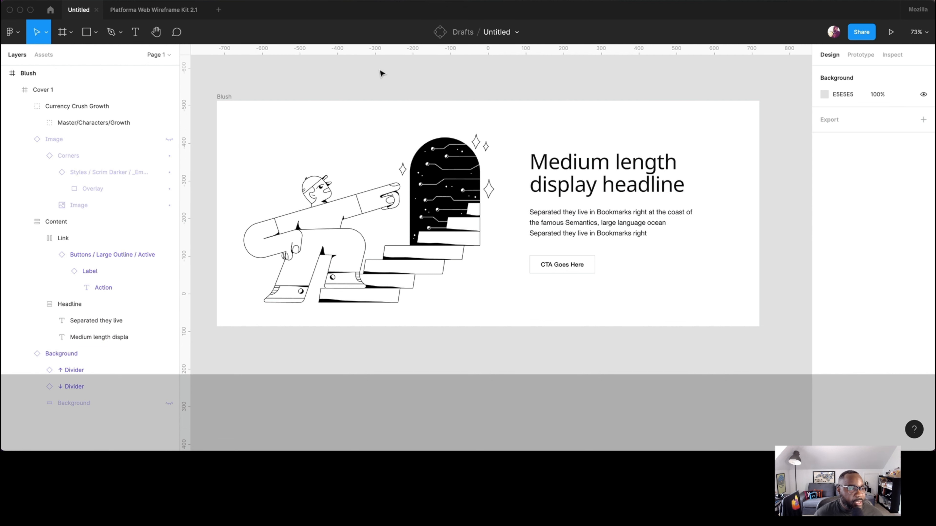
right_click(506, 87)
click(477, 81)
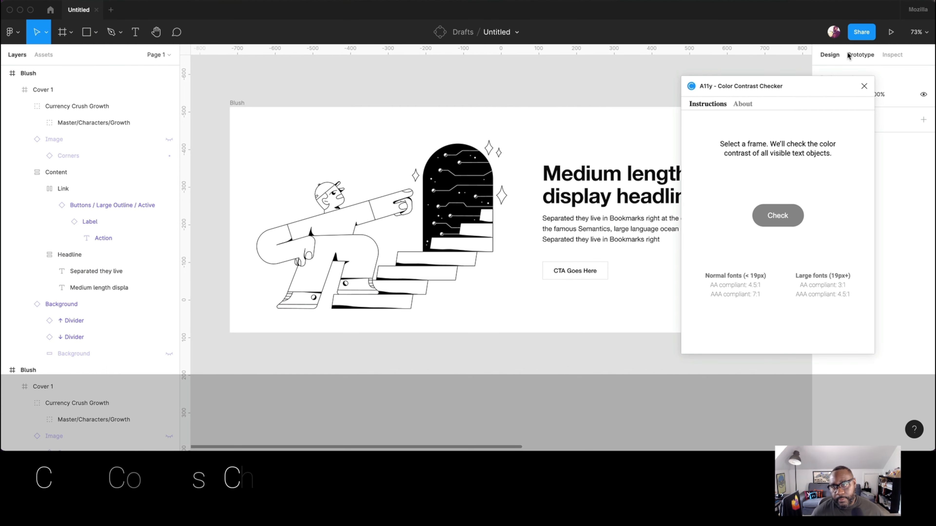
Restart the A11y - Color Contrast Checker plugin and select the white Blush frame as its target.
click(863, 86)
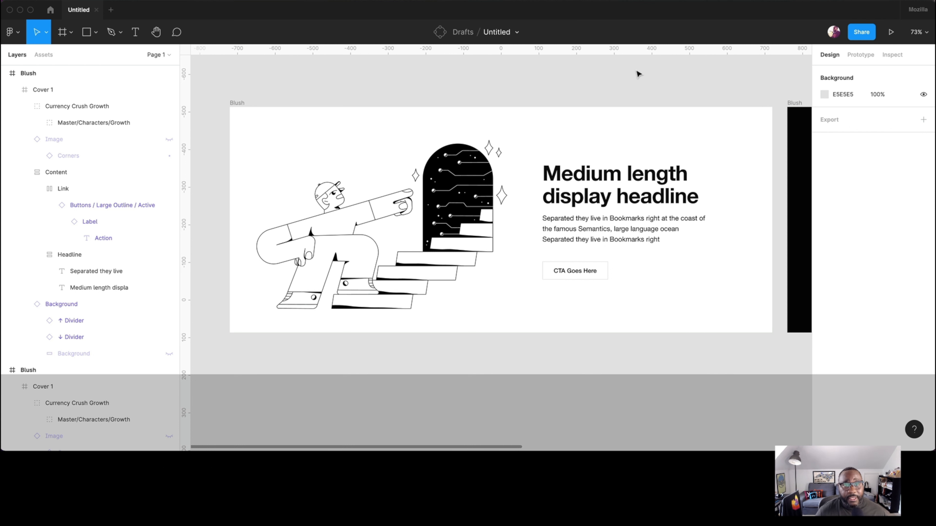
right_click(546, 85)
mouse_move(635, 155)
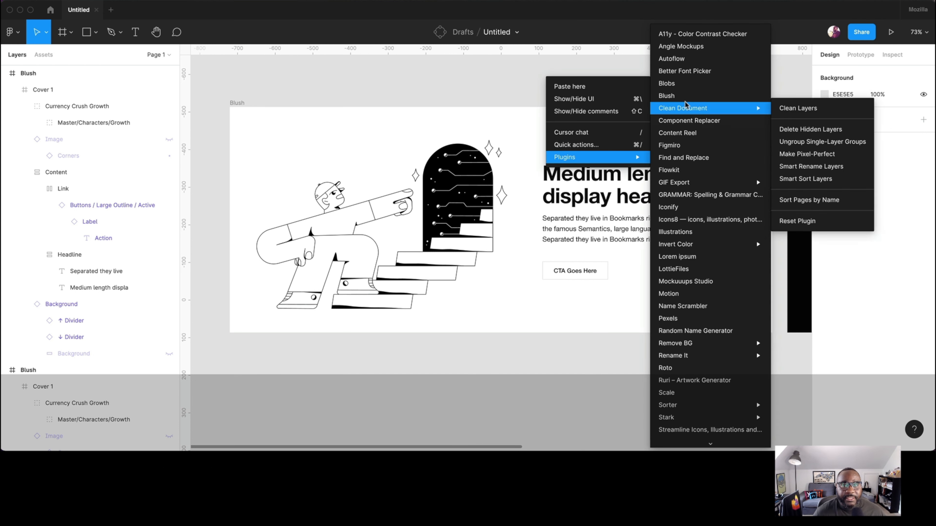
click(692, 33)
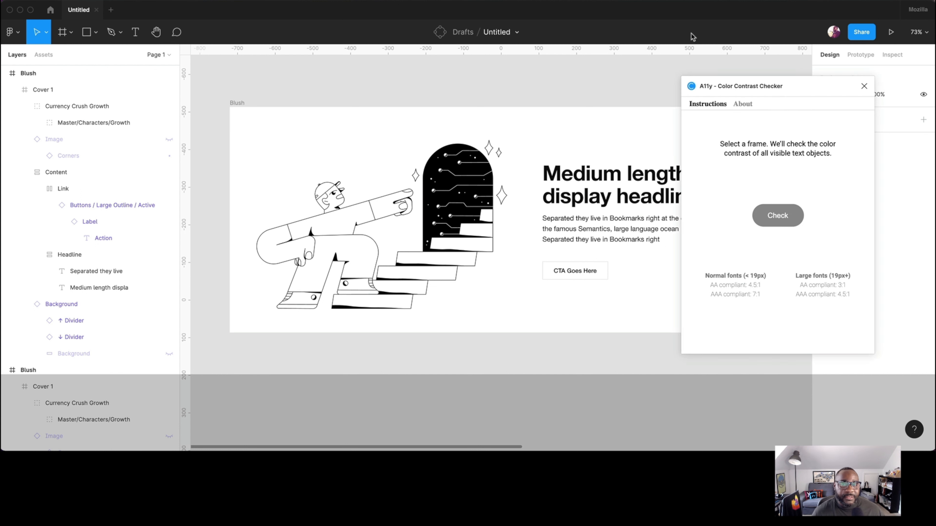
click(236, 104)
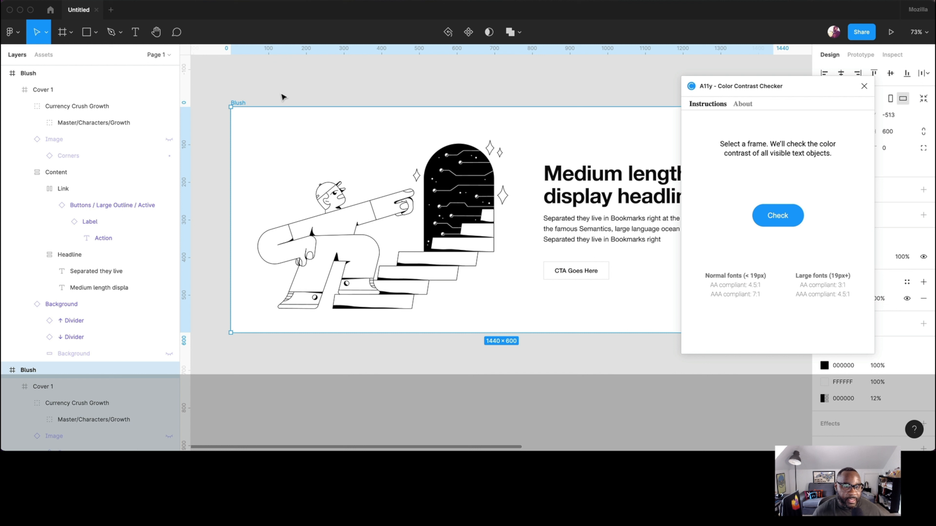
Run the color contrast check on the white Blush frame, and close the plugin.
click(766, 214)
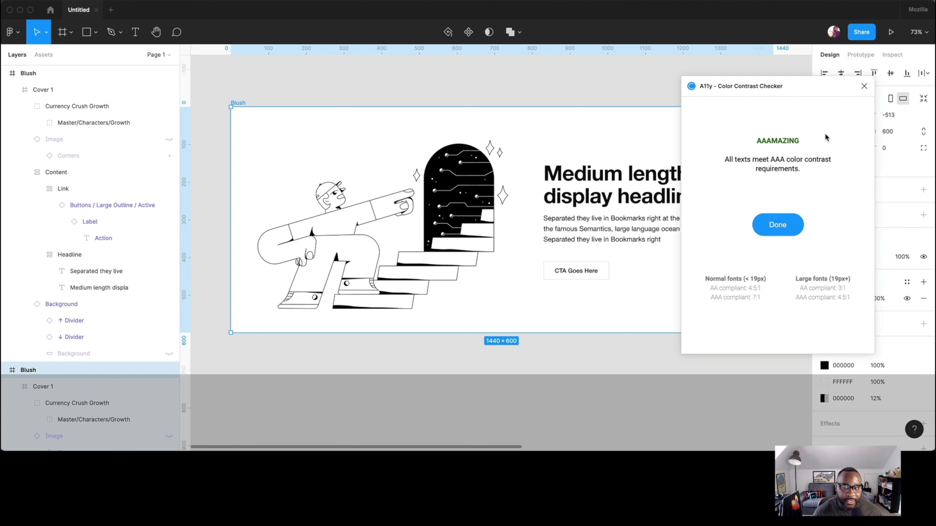
click(864, 86)
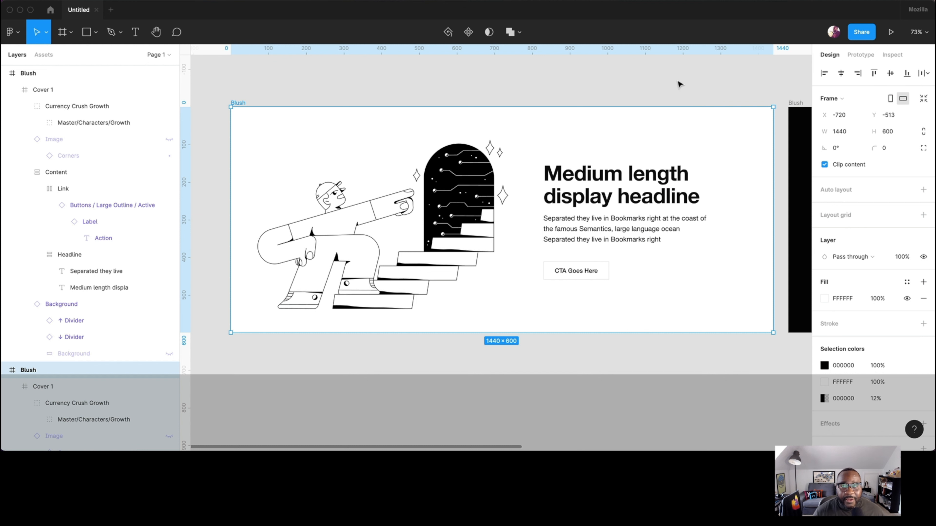
Run the A11y - Color Contrast Checker plugin on the black Blush frame.
scroll(678, 84, right, 10)
scroll(678, 84, left, 10)
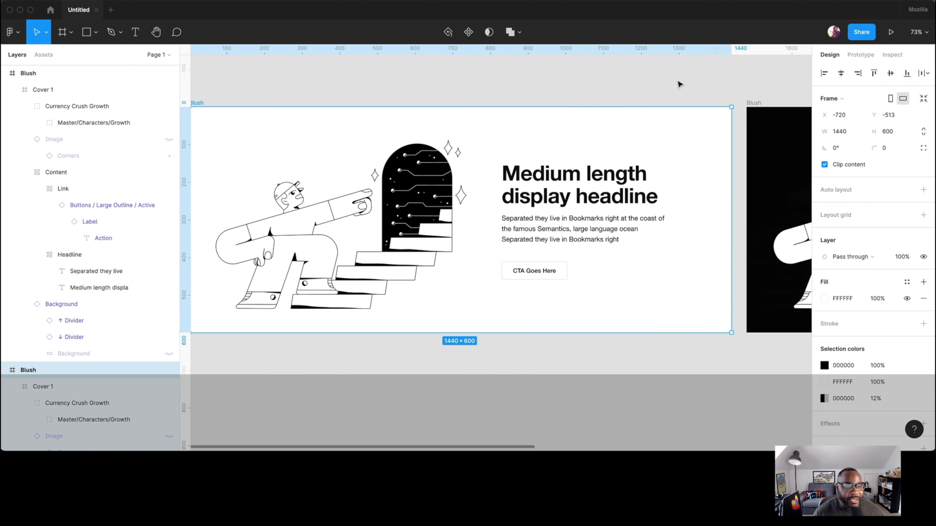
scroll(489, 131, right, 10)
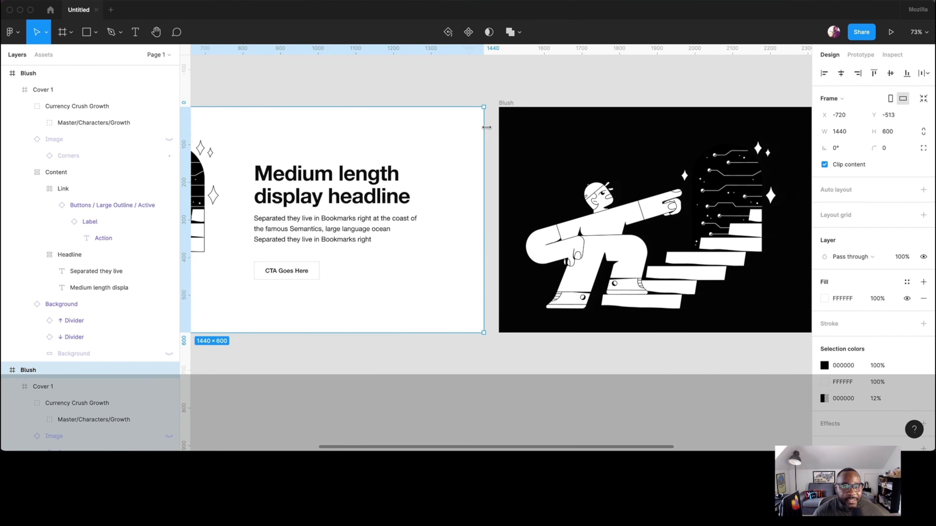
scroll(503, 123, right, 2)
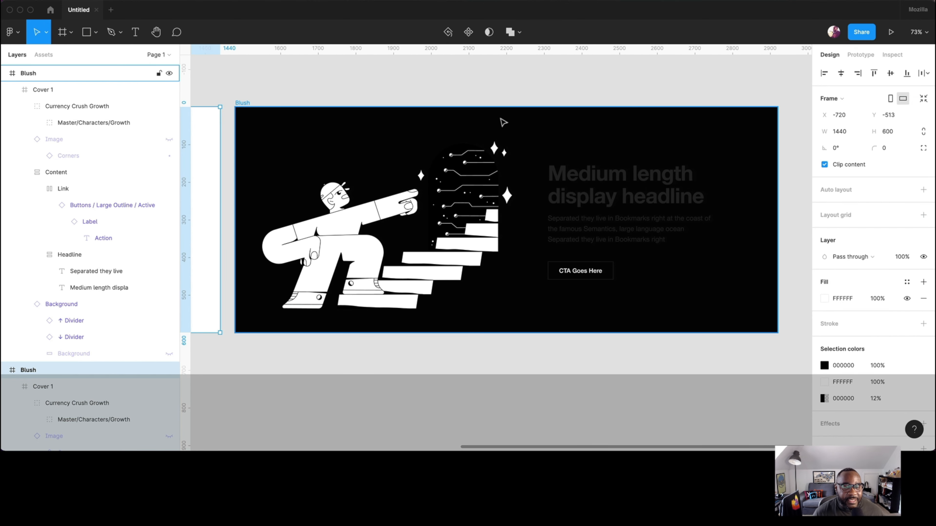
click(586, 175)
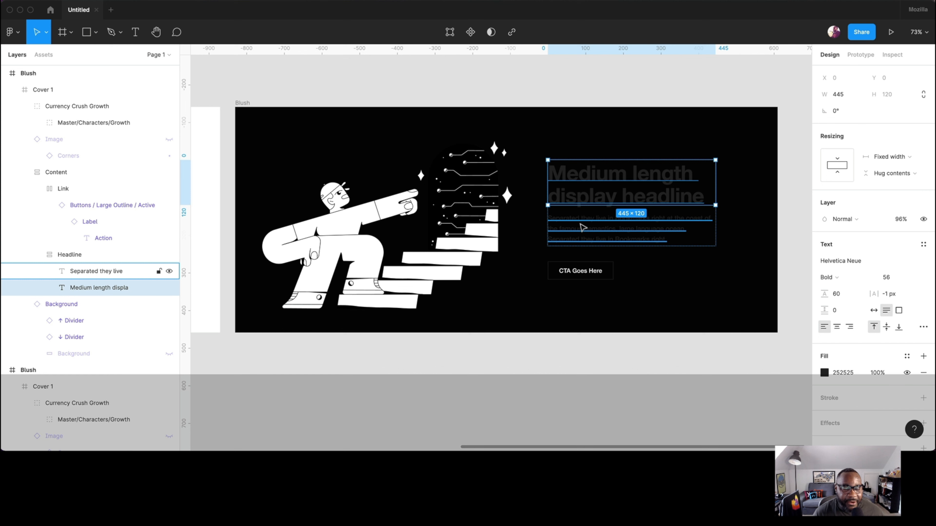
click(403, 98)
click(243, 101)
right_click(383, 91)
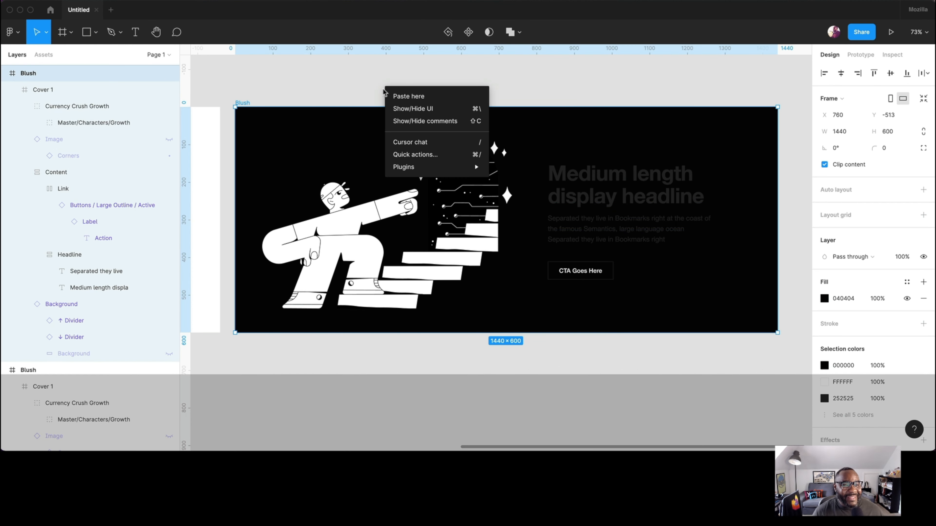
mouse_move(442, 171)
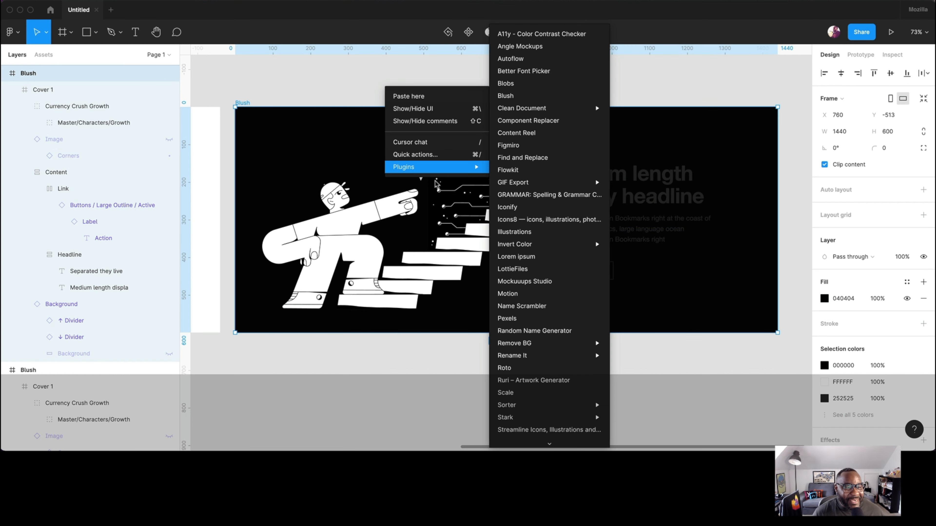
click(535, 34)
click(778, 220)
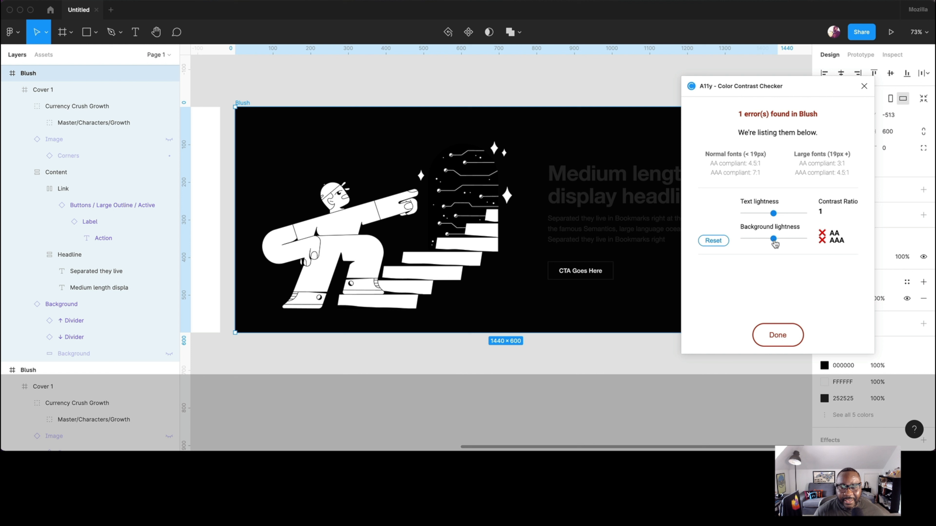
Lower the background lightness and maximize the text lightness in the contrast checker, moving its window aside to reach the Cover 1 frame.
drag(773, 241, 748, 239)
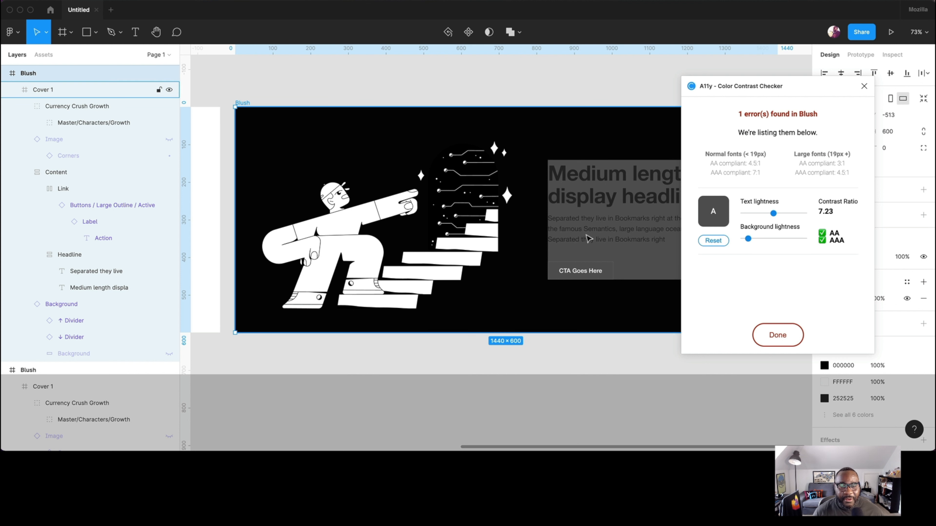
drag(773, 213, 809, 220)
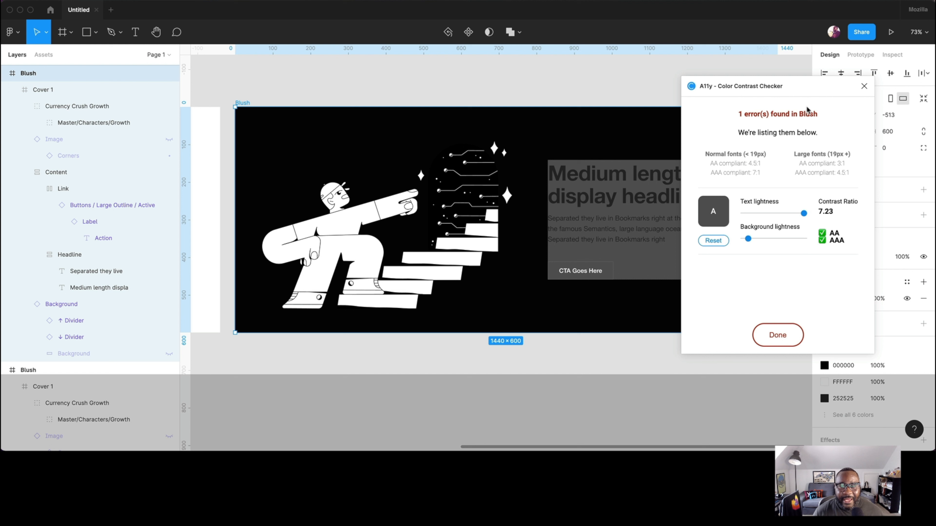
drag(803, 85, 865, 76)
double_click(709, 174)
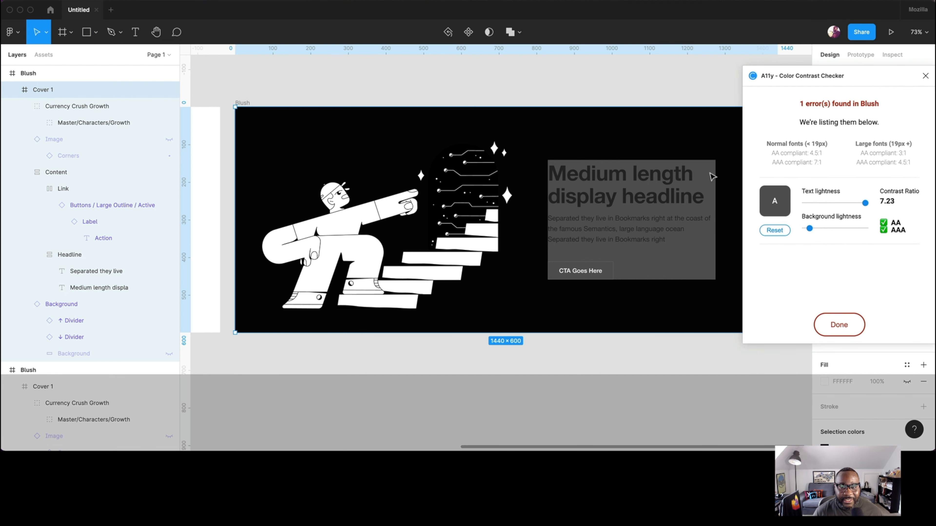
click(923, 356)
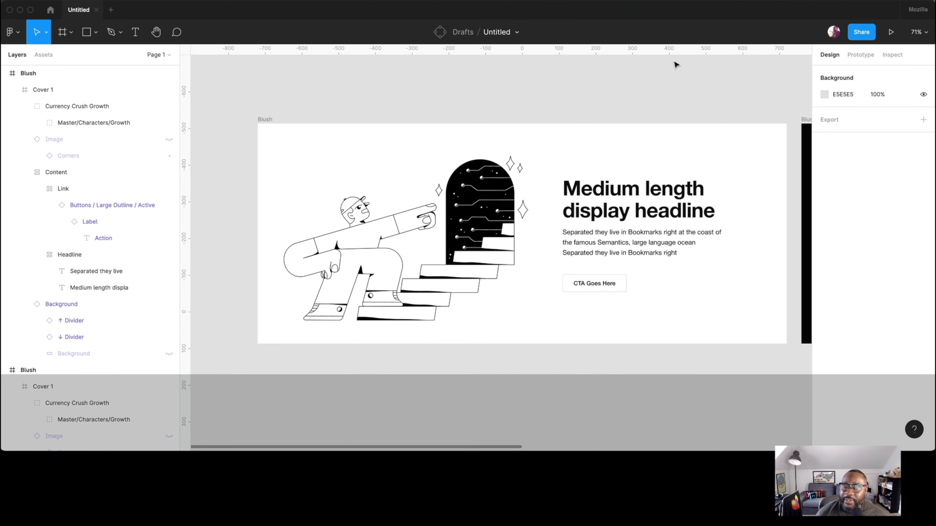
Switch to the browser, look through the Sip color picker page from its introduction to the Palettes section, and return to Figma.
key(super+Tab)
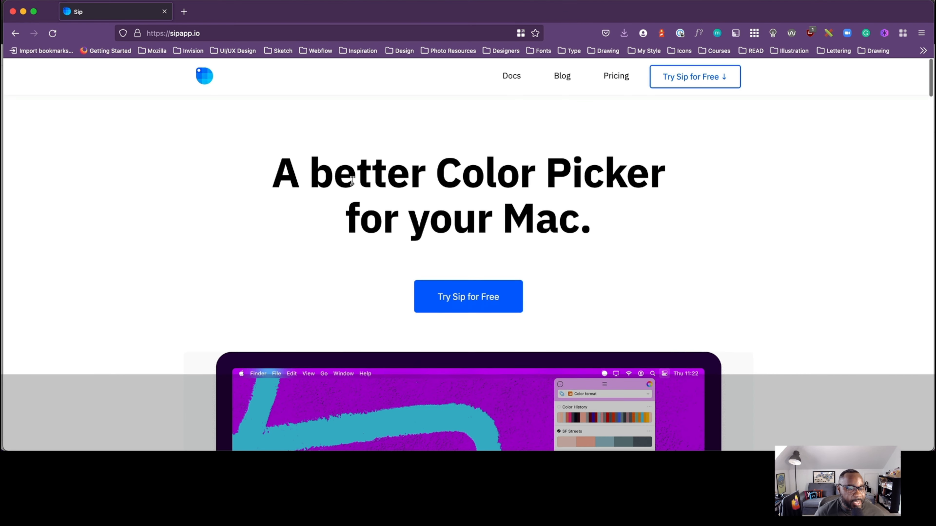
scroll(352, 180, down, 2)
scroll(352, 181, down, 5)
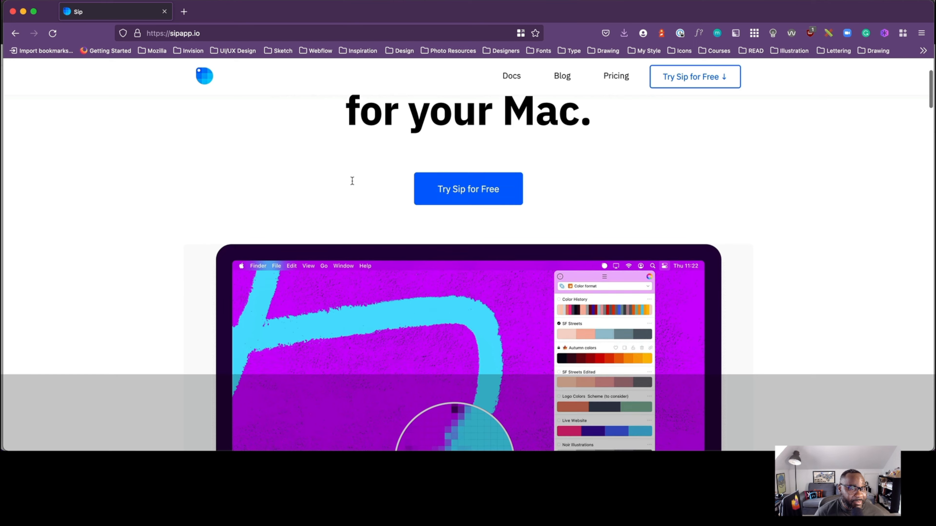
scroll(352, 185, down, 4)
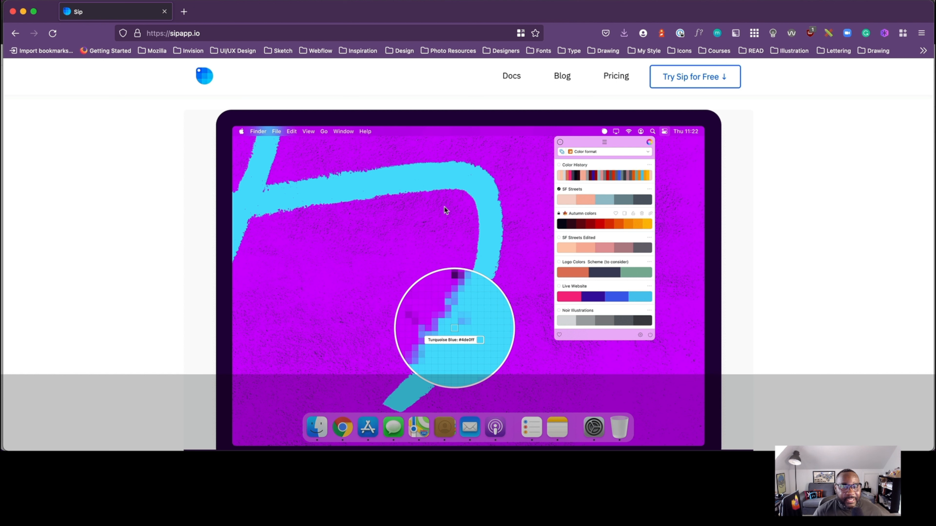
scroll(309, 211, down, 1)
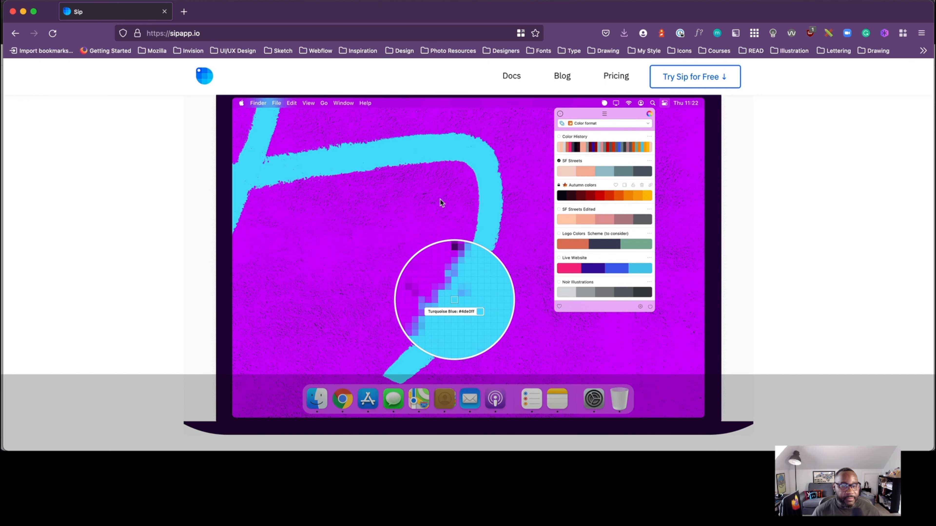
scroll(441, 203, down, 8)
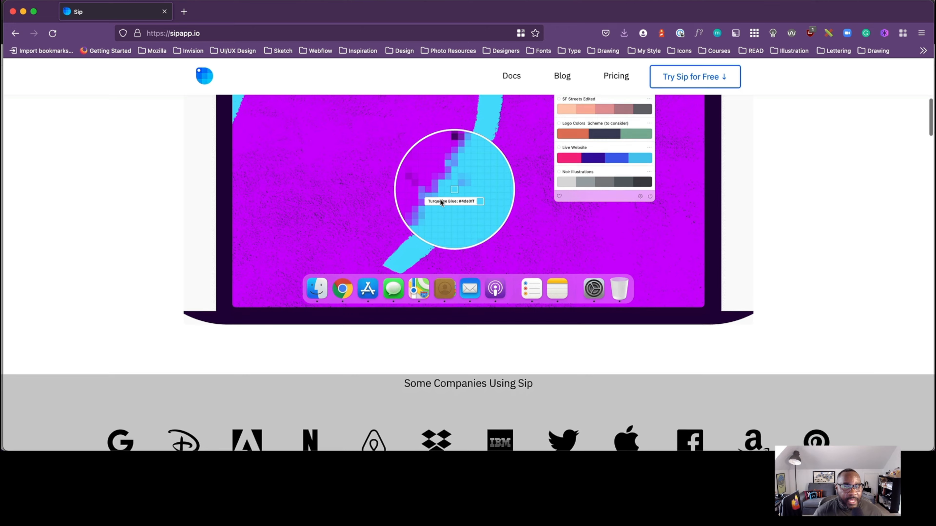
scroll(440, 202, down, 13)
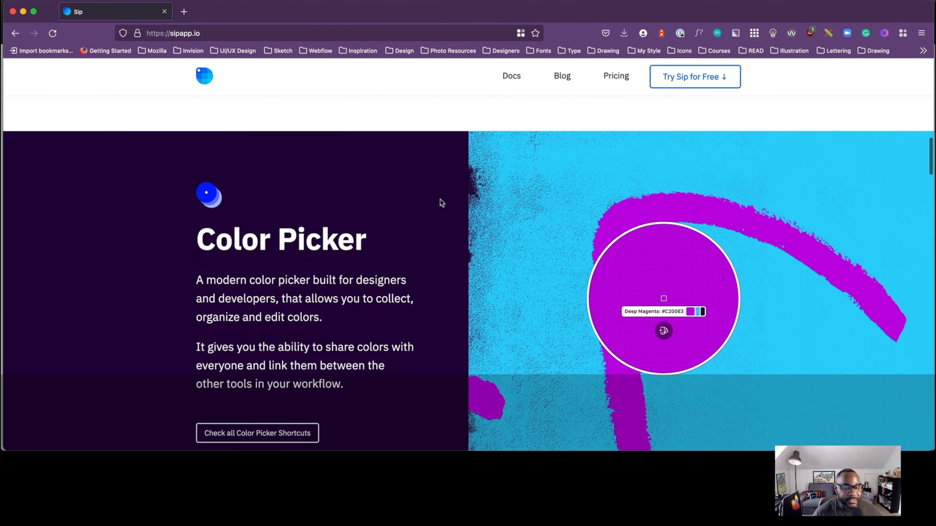
scroll(440, 202, down, 10)
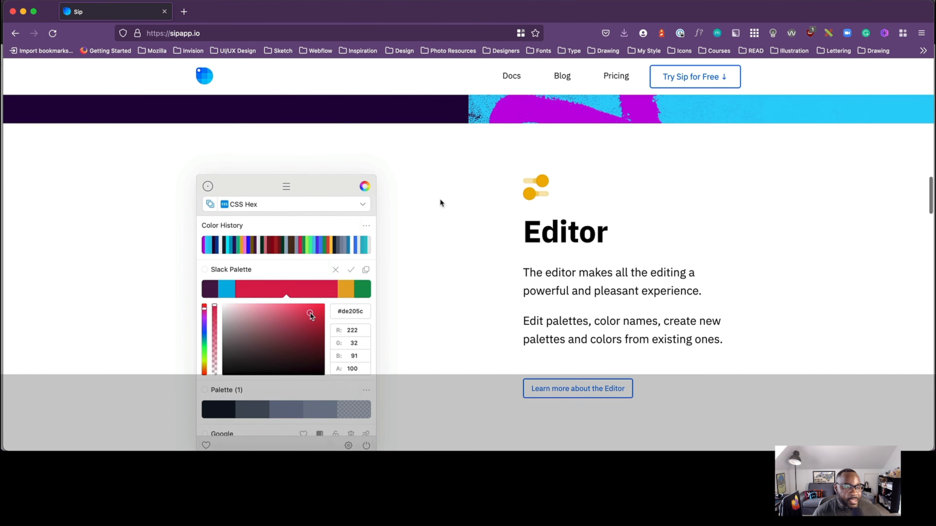
scroll(441, 202, down, 2)
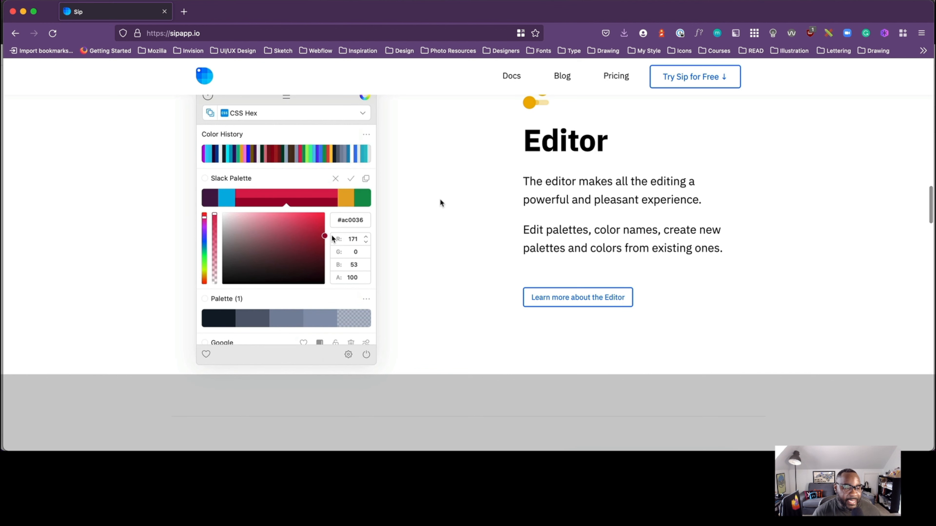
scroll(440, 199, down, 9)
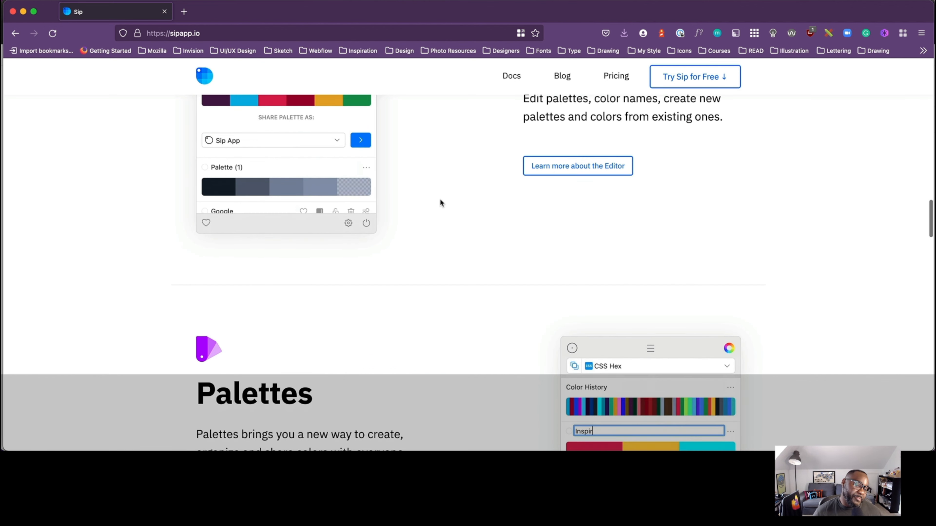
scroll(441, 202, down, 5)
key(super+Tab)
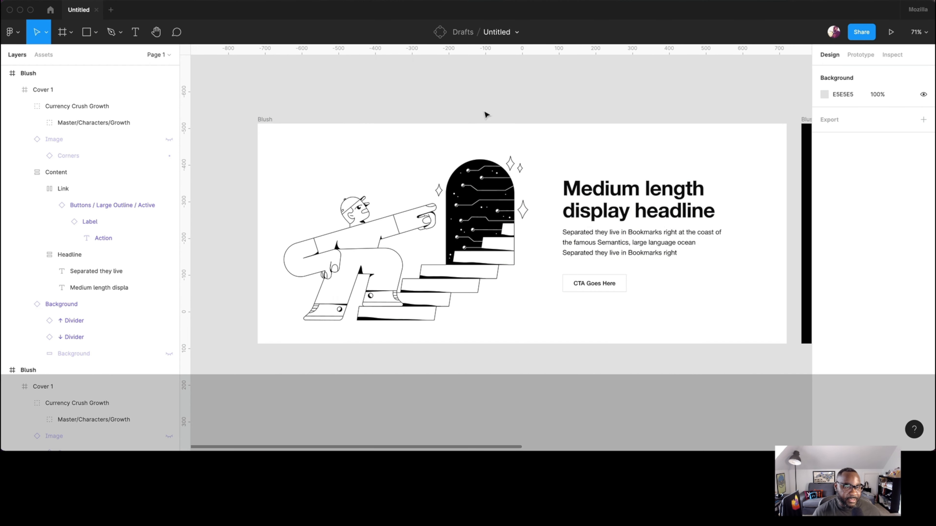
right_click(485, 106)
mouse_move(538, 181)
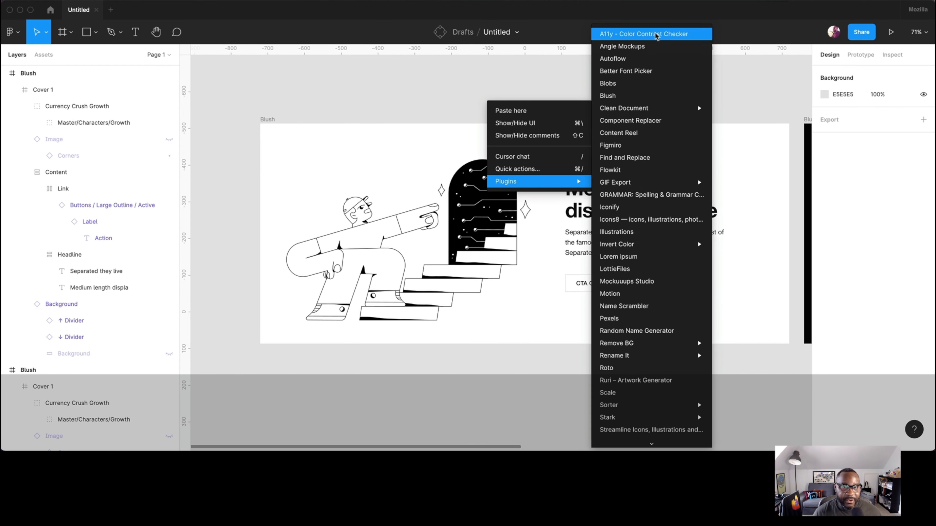
click(654, 36)
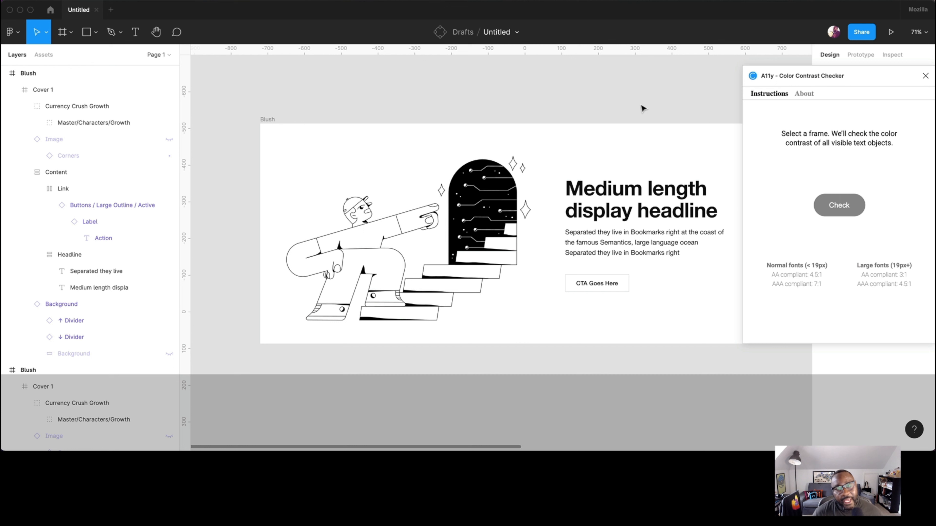
click(925, 76)
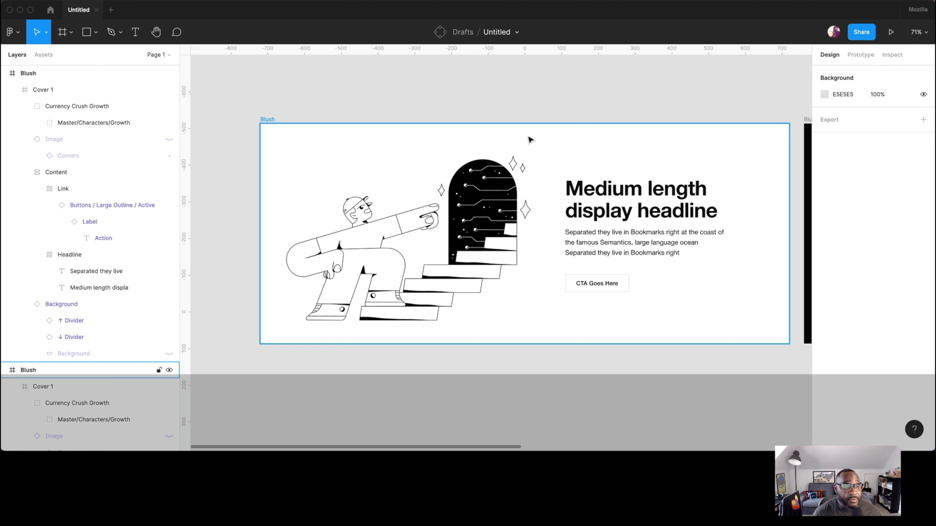
Switch to the browser, look through the Smart Formats section of the Sip page, and return to Figma.
key(super+Tab)
scroll(495, 150, down, 10)
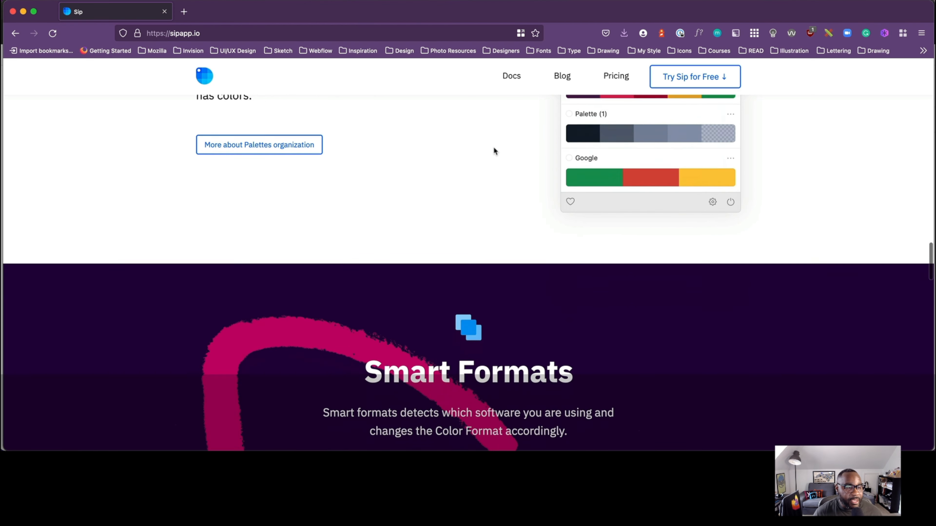
scroll(493, 150, down, 8)
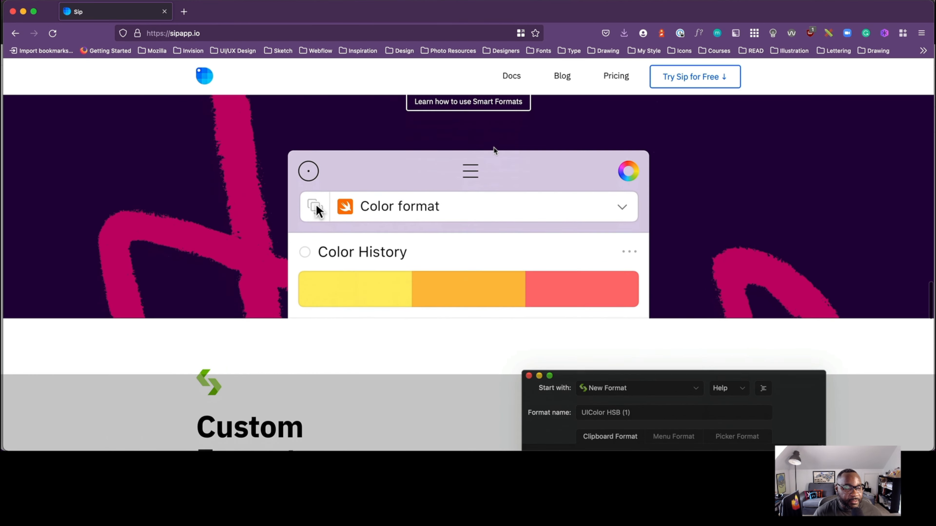
key(super+Tab)
Start the Unsplash plugin with its window clear of the image placeholder, and select the gray rectangle in the Example 03 frame.
click(291, 78)
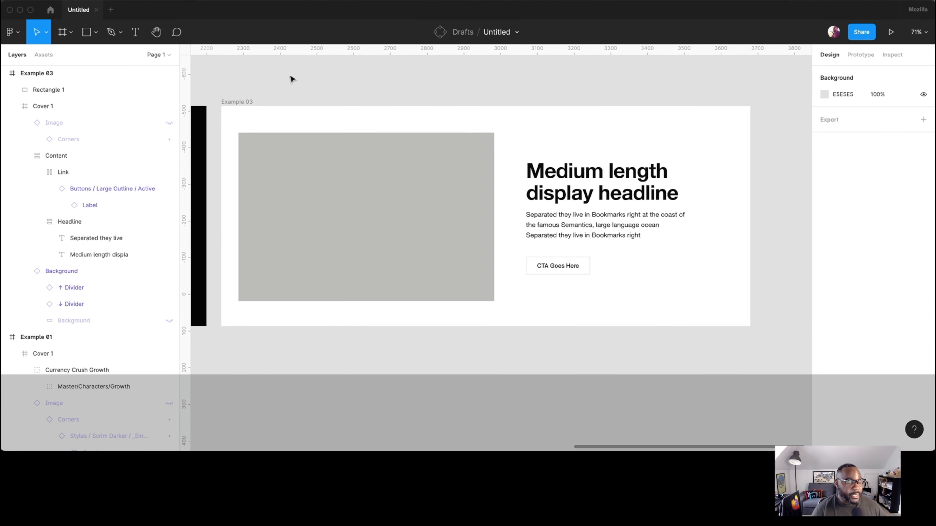
right_click(291, 79)
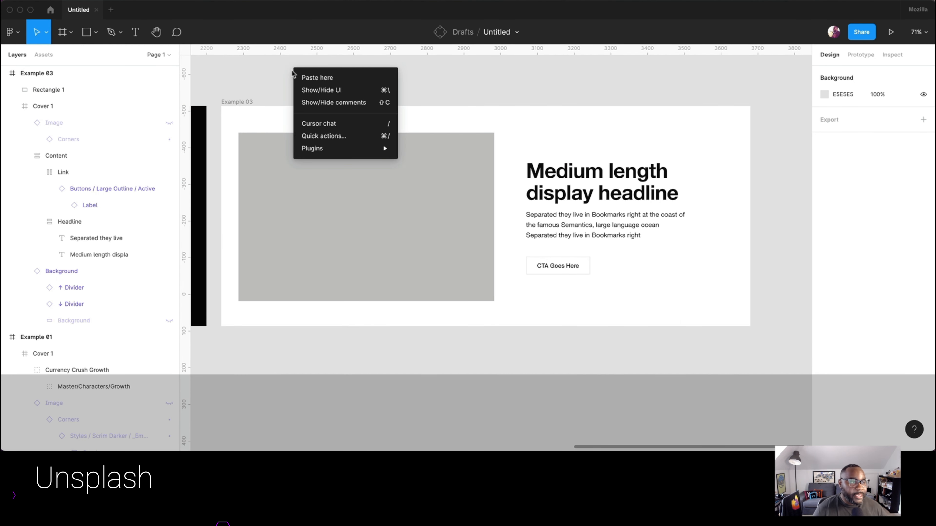
mouse_move(315, 148)
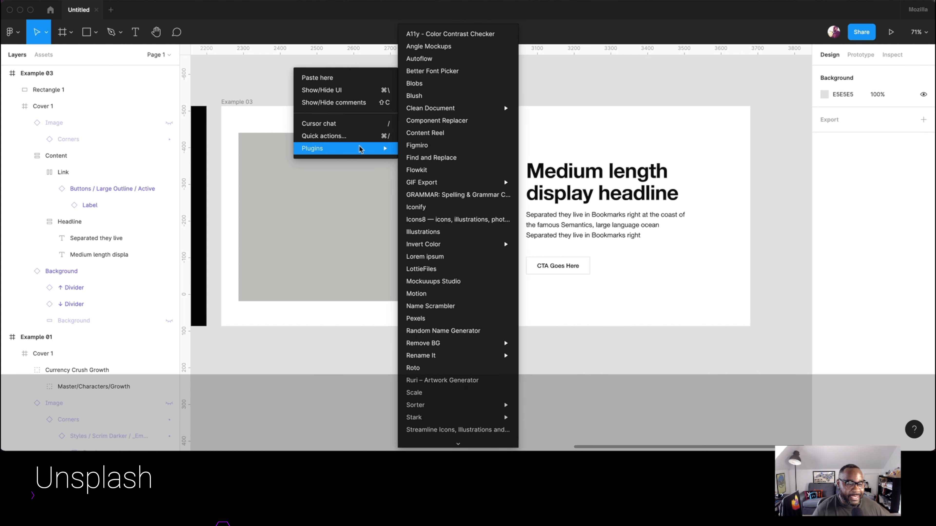
mouse_move(451, 242)
scroll(452, 242, down, 5)
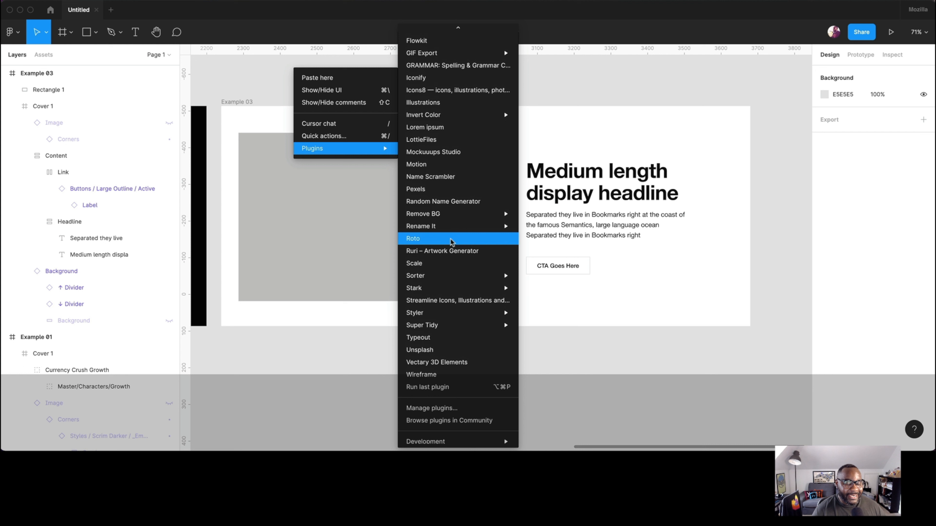
click(449, 350)
scroll(450, 352, left, 2)
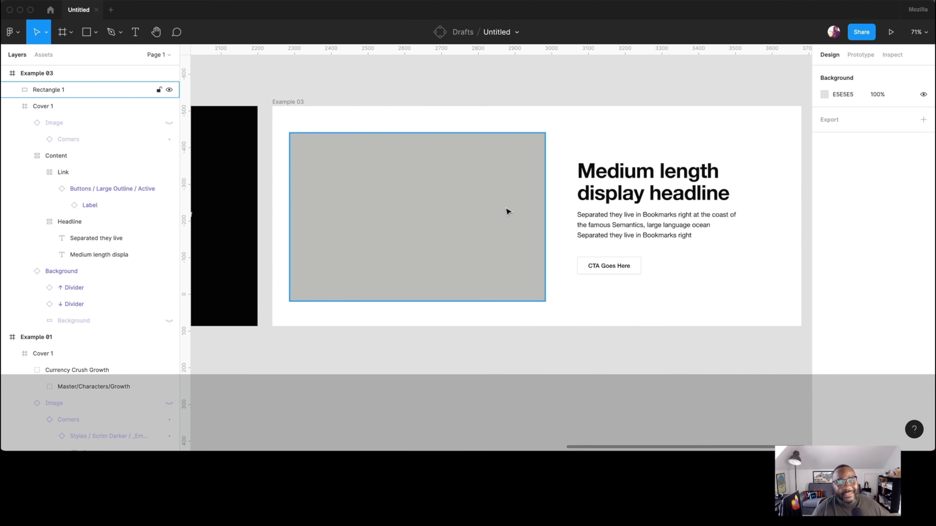
drag(300, 126, 703, 77)
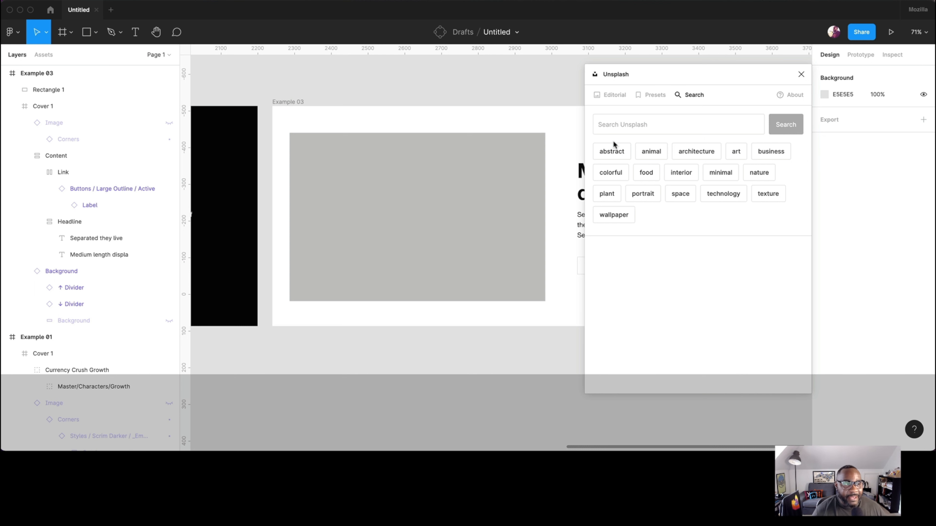
click(418, 171)
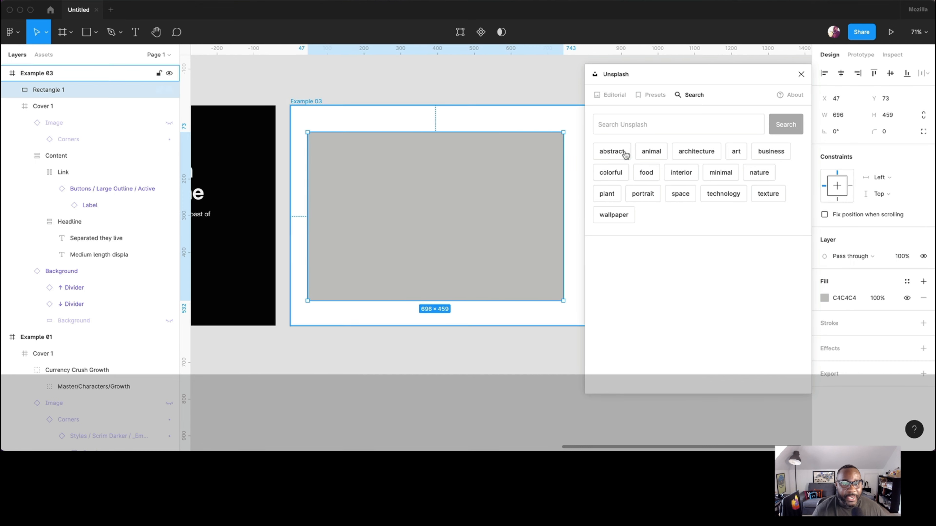
Try the blue-and-orange image from the abstract Unsplash category as the rectangle's fill, and undo the fill.
click(610, 153)
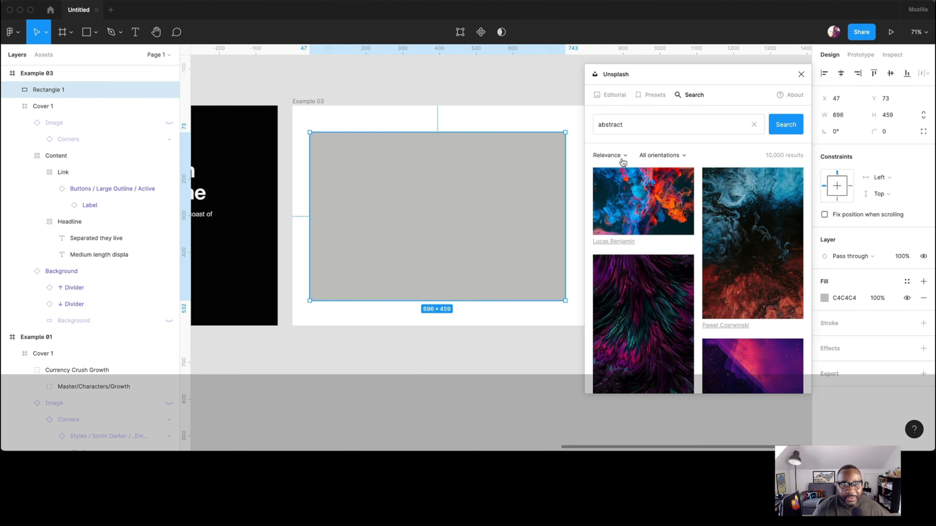
click(638, 199)
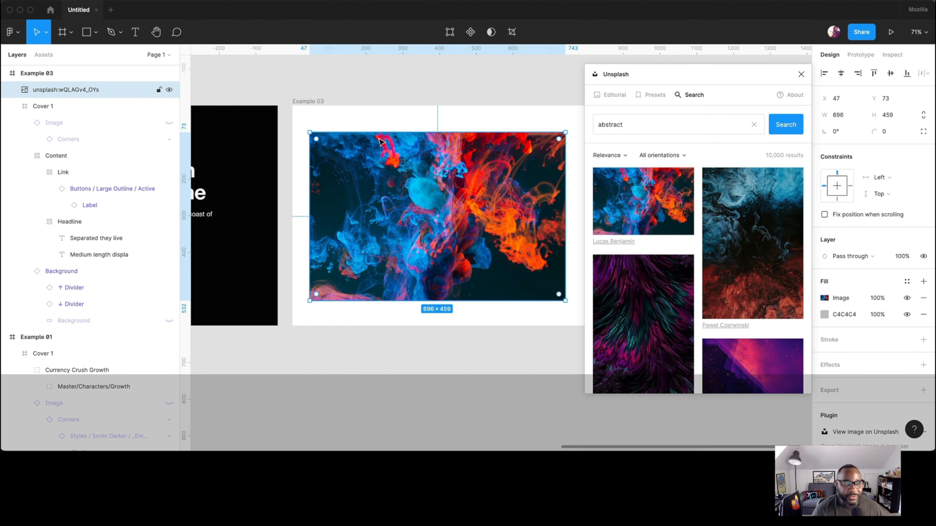
click(418, 117)
click(409, 82)
key(super+z)
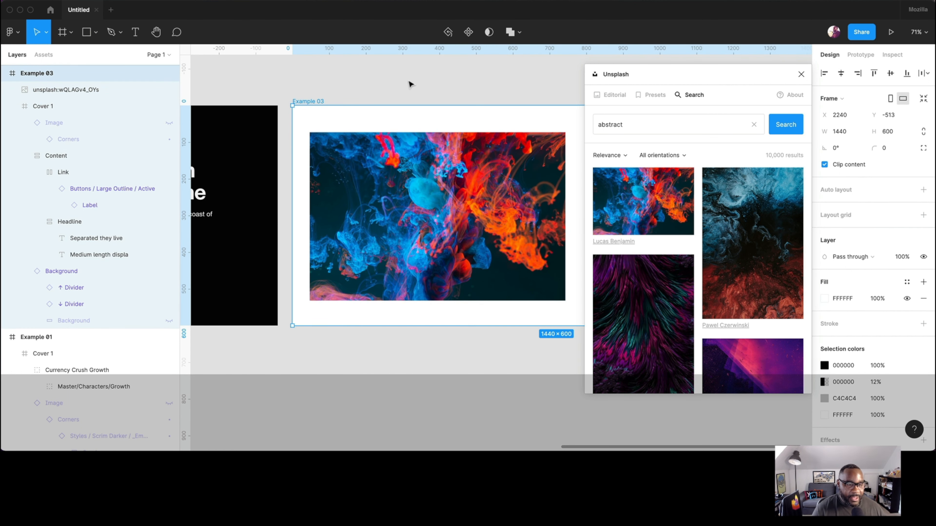
key(super+z)
Select the gray rectangle in the Example 03 frame again and clear the abstract search in the Unsplash plugin.
scroll(433, 83, right, 3)
scroll(433, 84, right, 2)
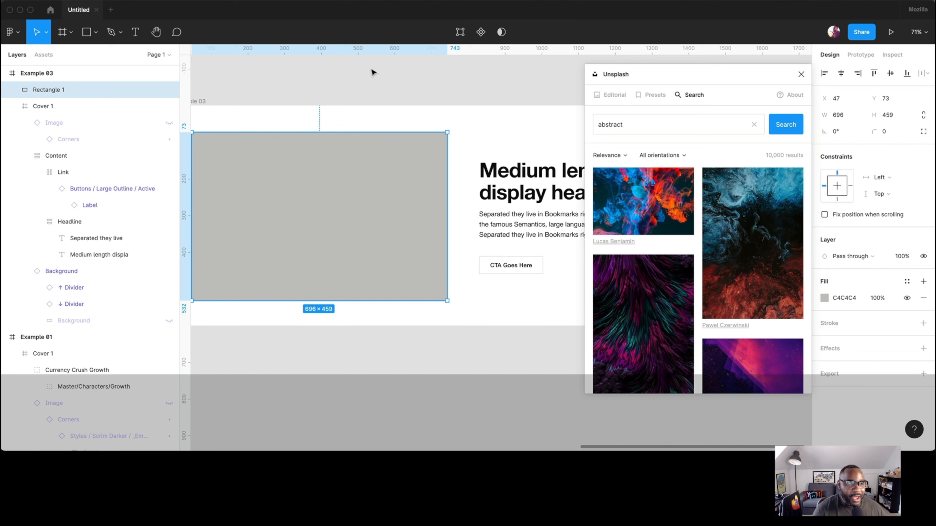
drag(372, 81, 426, 91)
click(408, 99)
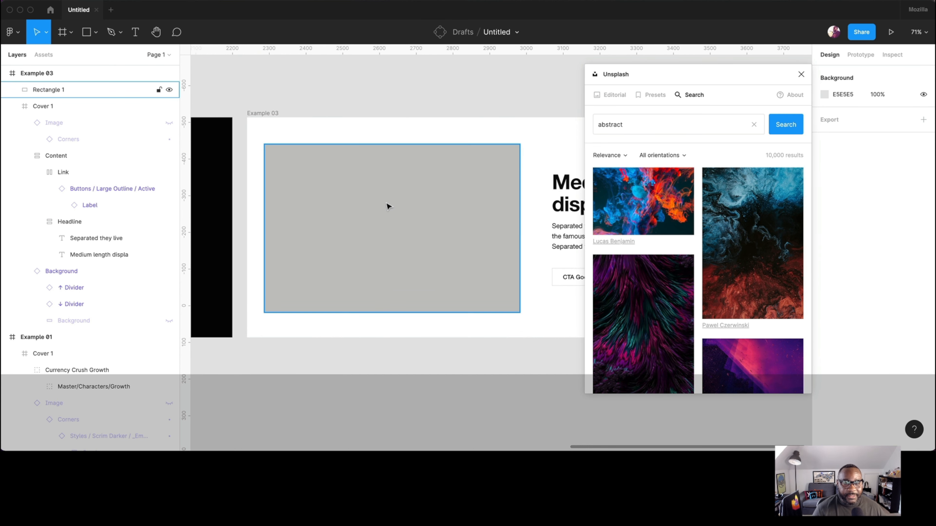
drag(610, 73, 609, 80)
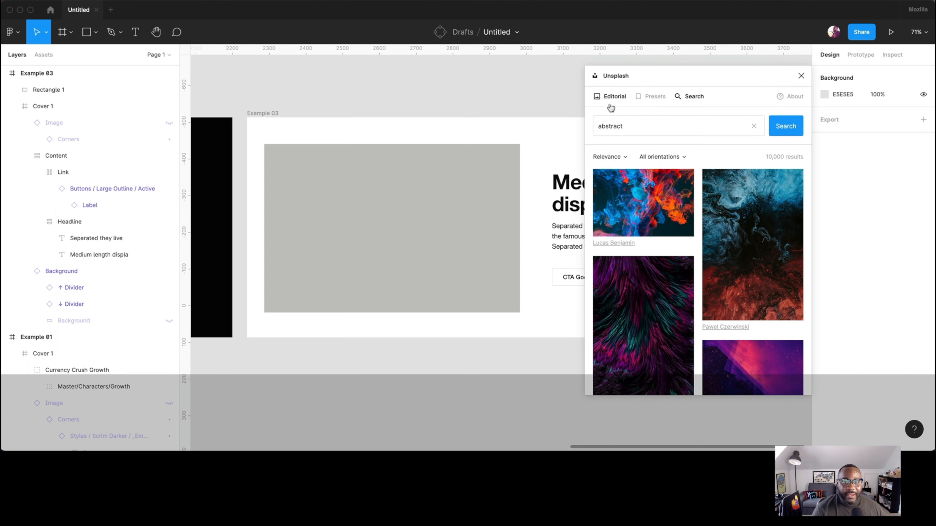
click(464, 230)
click(754, 125)
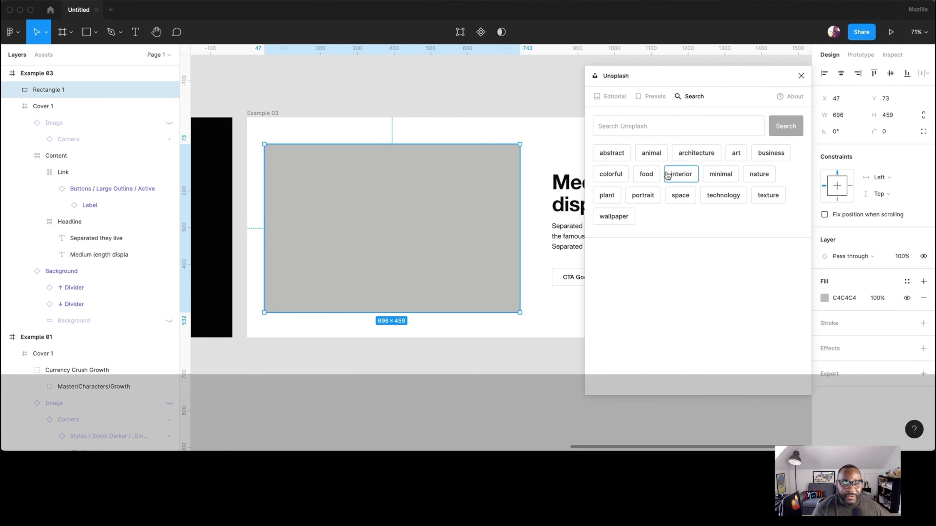
Look through the Presets and Editorial sections of the Unsplash plugin.
click(667, 128)
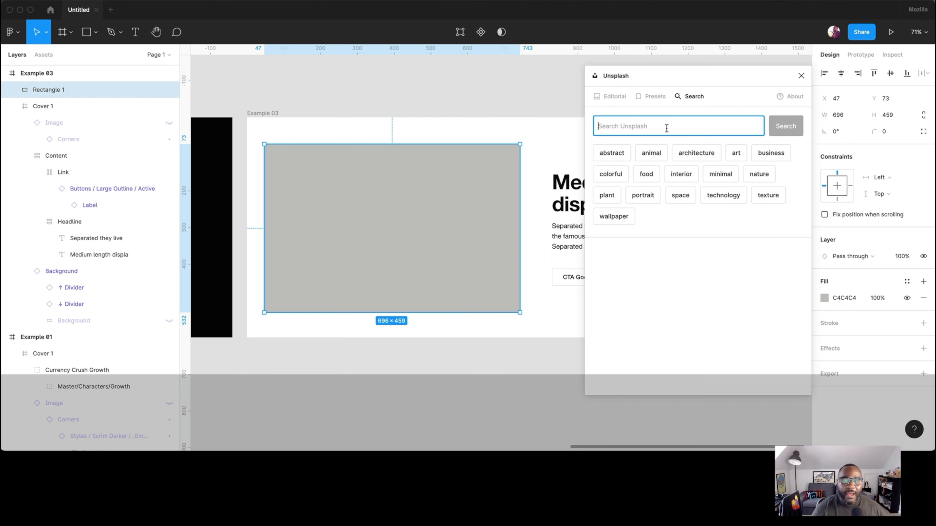
click(653, 97)
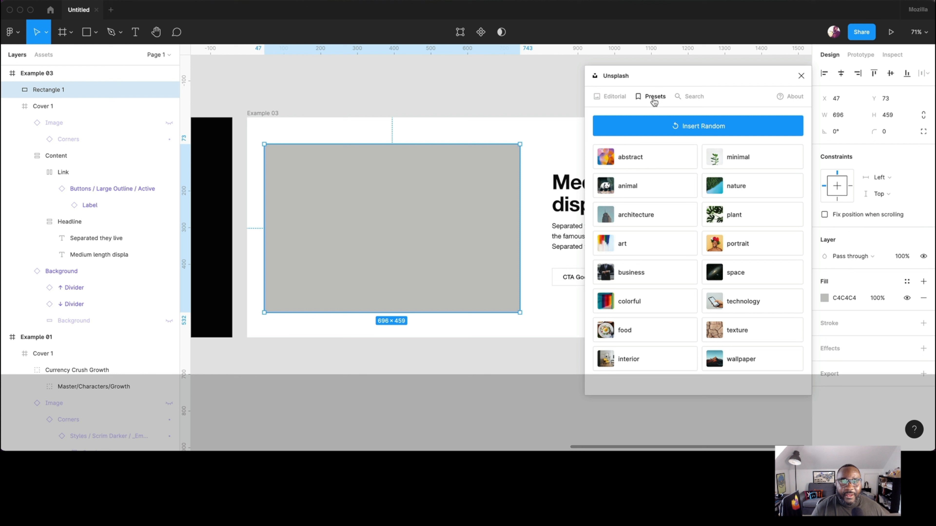
click(603, 96)
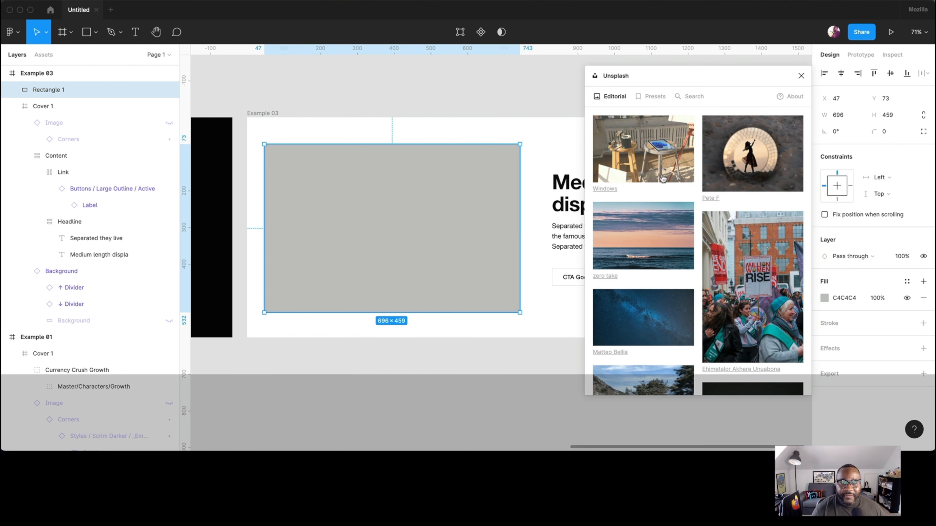
click(653, 100)
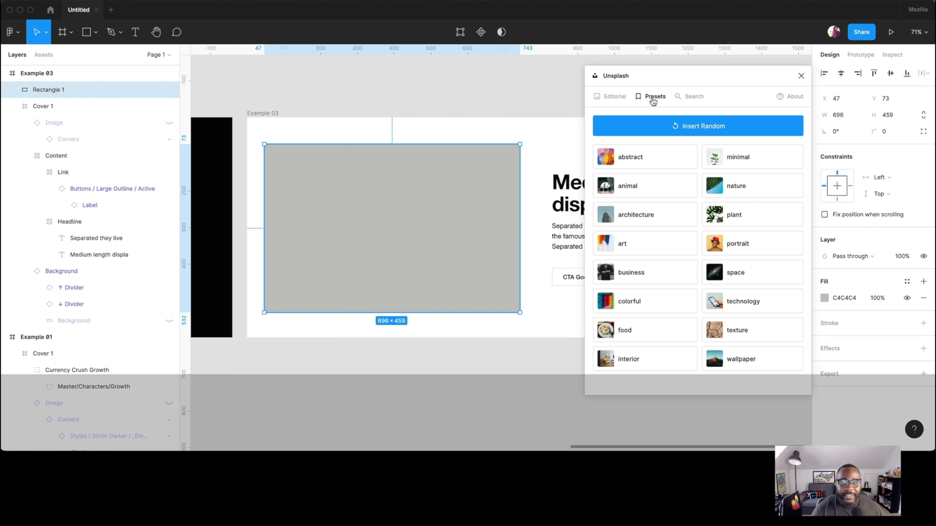
Search Unsplash for "Atlanta", fill the gray rectangle with the Ferris wheel photo, and close the plugin.
click(689, 97)
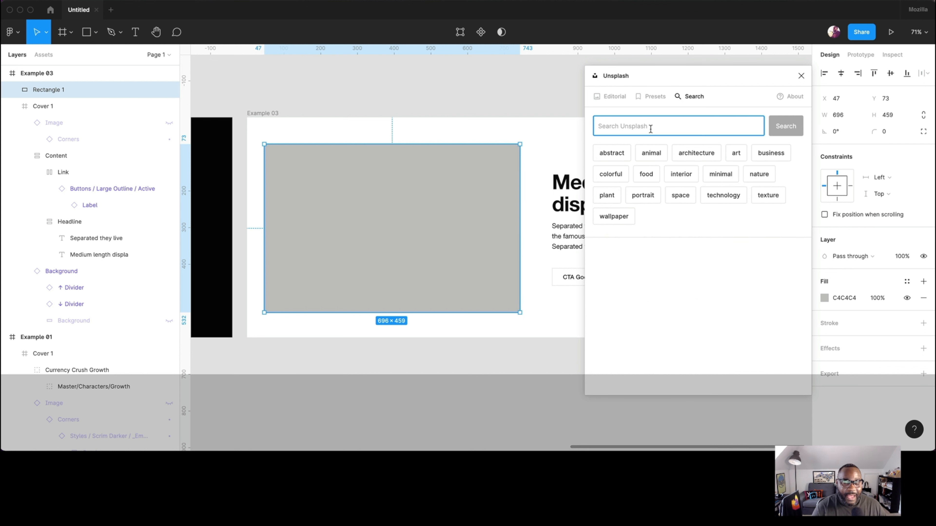
text(Atlanta)
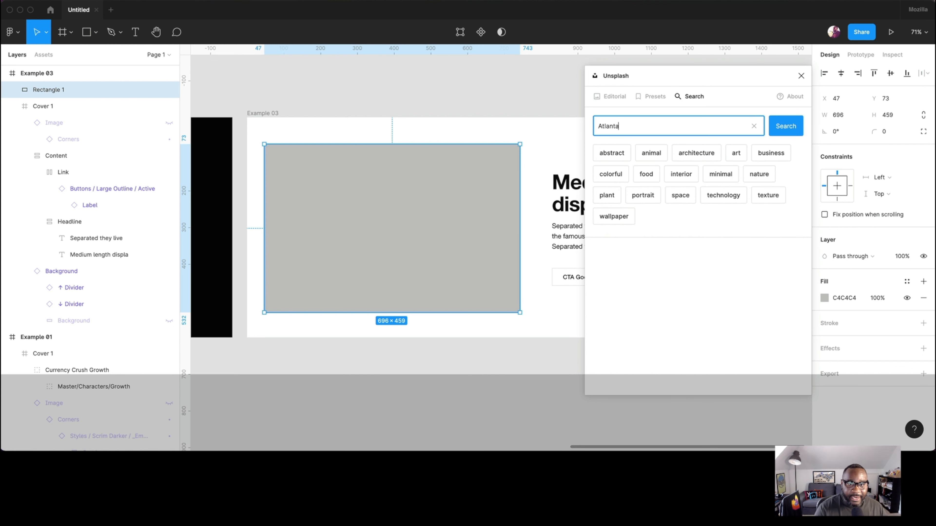
key(Return)
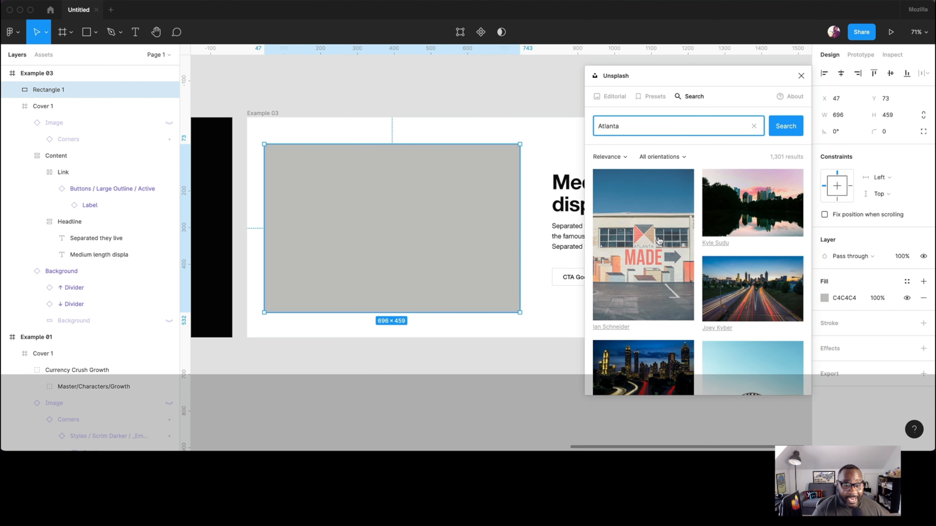
scroll(666, 235, down, 5)
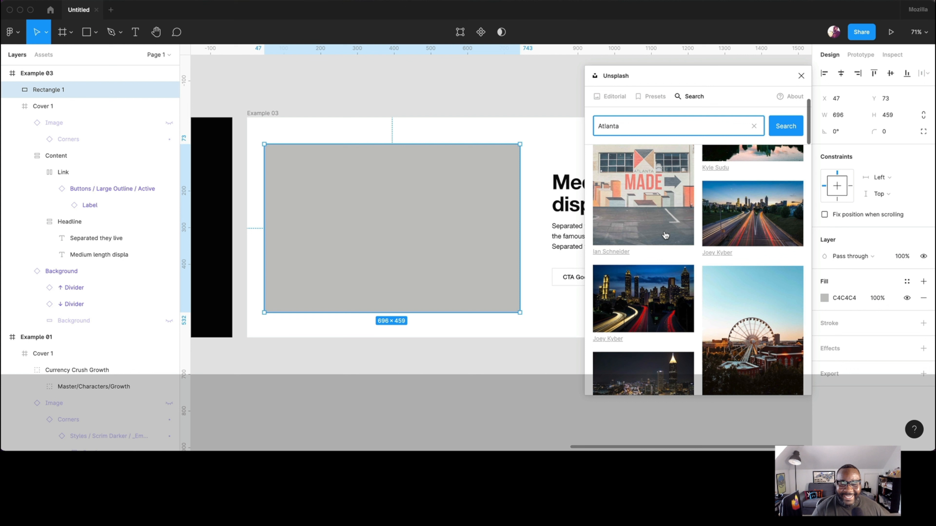
click(728, 298)
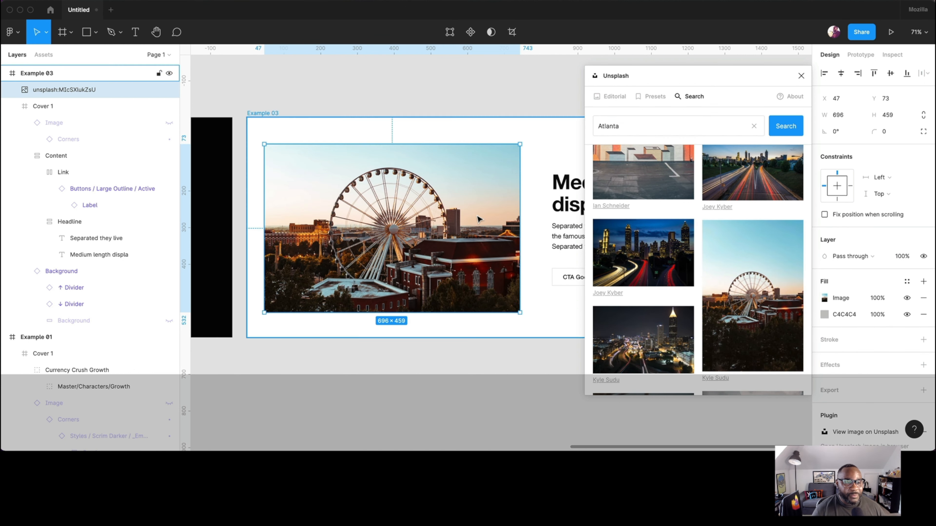
click(475, 91)
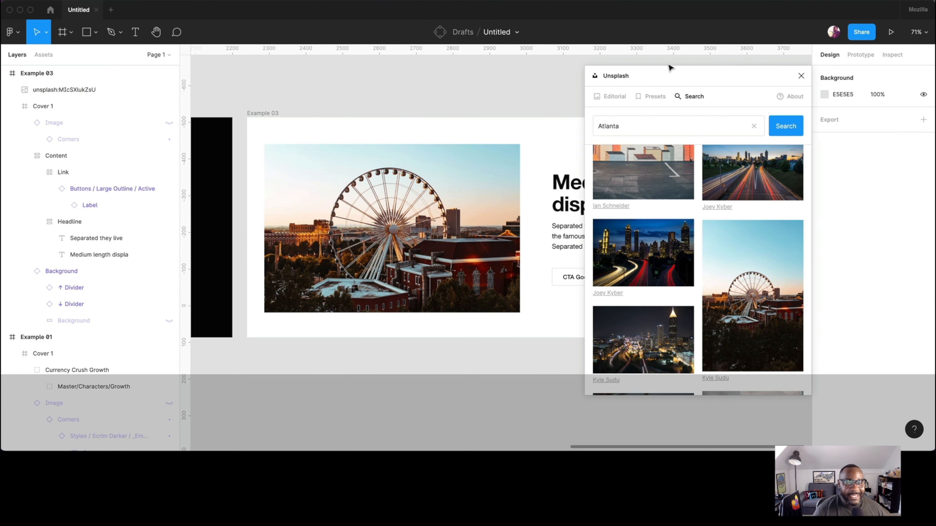
click(801, 76)
mouse_move(570, 95)
mouse_down()
mouse_move(612, 88)
mouse_move(554, 87)
mouse_up()
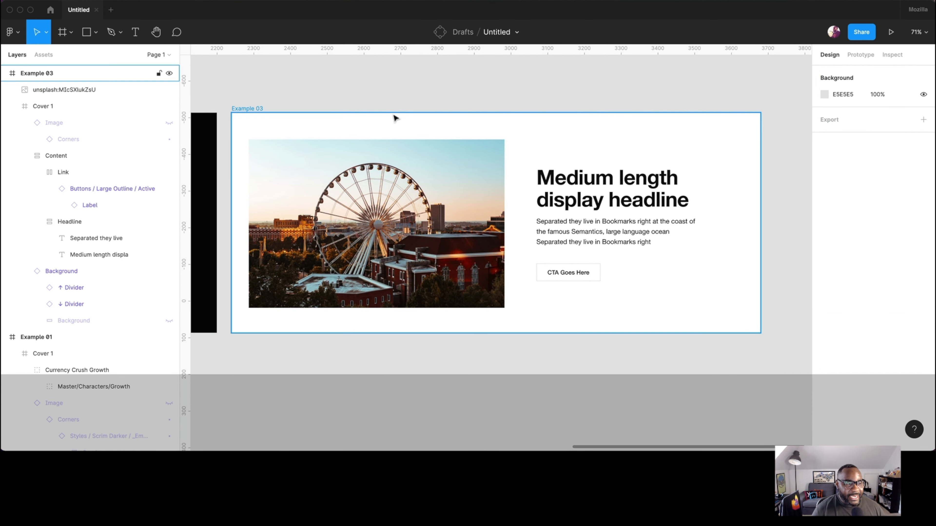
Nudge the Ferris wheel image horizontally to X 56 in the Example 03 frame, checking its distances to the frame edges.
scroll(383, 155, right, 1)
click(317, 196)
key(alt)
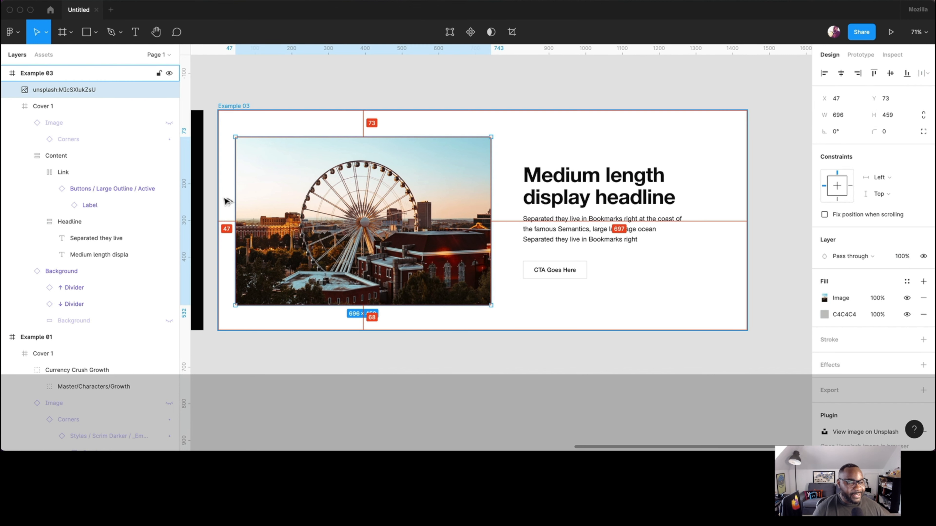
key(Left)
key(Left)
key(Left)
key(Left)
key(Left)
key(Left)
key(Left)
key(Left)
key(Left)
key(Left)
key(Left)
key(Left)
key(Left)
key(Left)
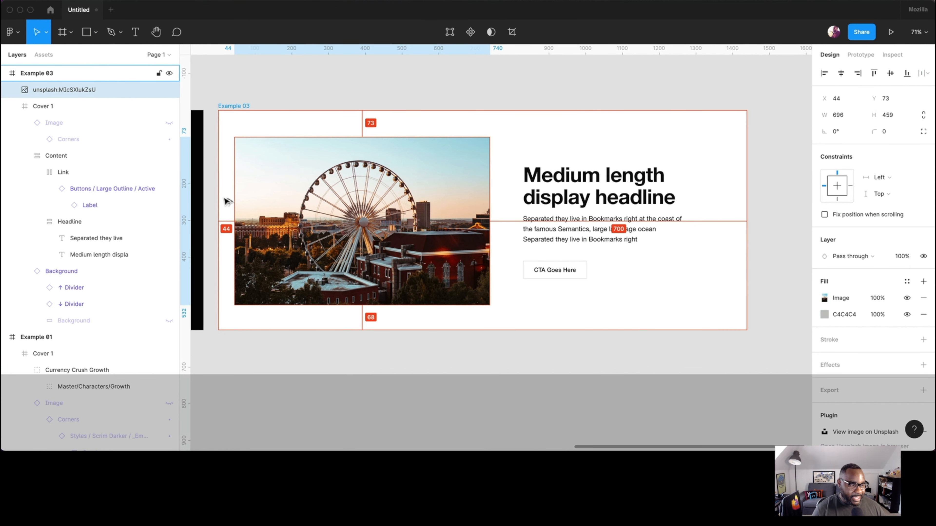
key(Right)
key(Right)
key(Right)
key(Right)
key(Right)
key(Right)
key(Right)
key(Right)
key(Right)
key(Right)
key(Right)
key(Right)
key(Right)
key(Right)
key(Right)
key(Right)
key(Right)
key(Right)
key(Right)
key(Right)
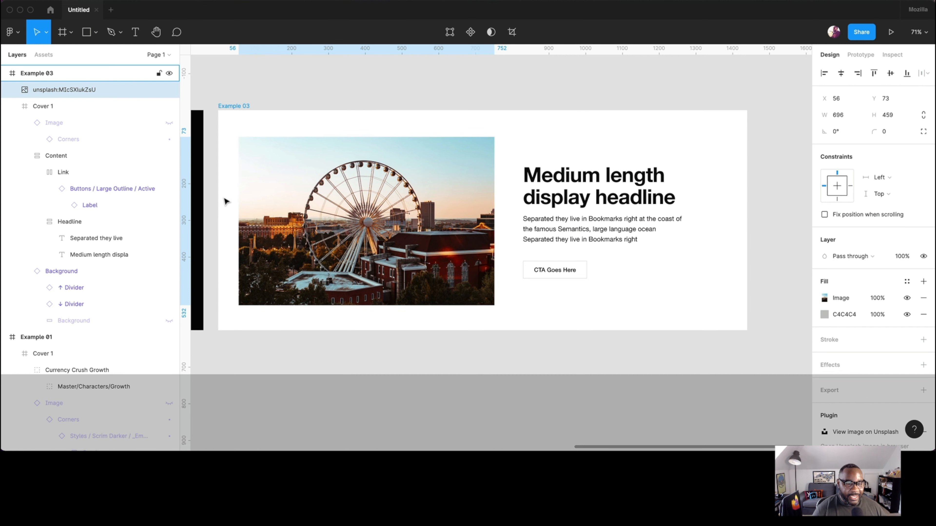
click(406, 76)
Start the Iconify plugin on the Example 04 frame and move its window over the middle of the canvas.
scroll(407, 74, left, 2)
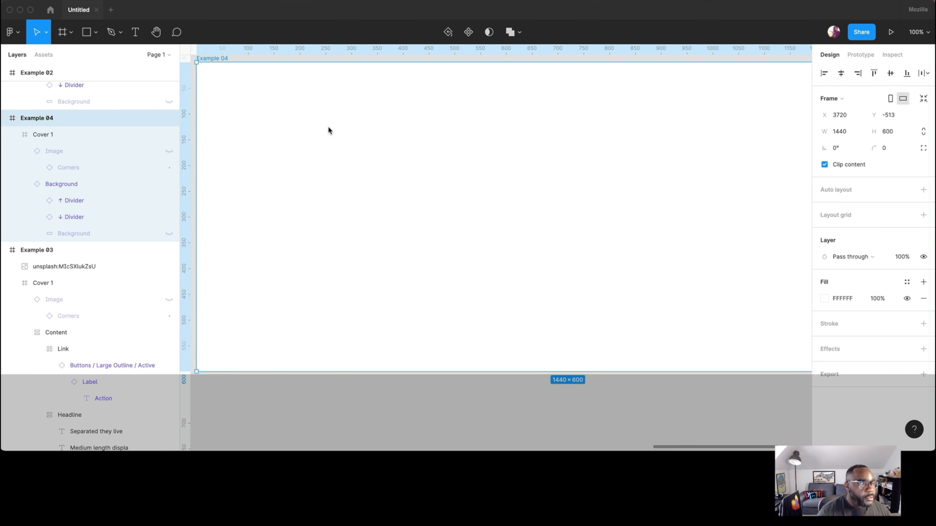
scroll(328, 128, left, 3)
scroll(328, 130, right, 2)
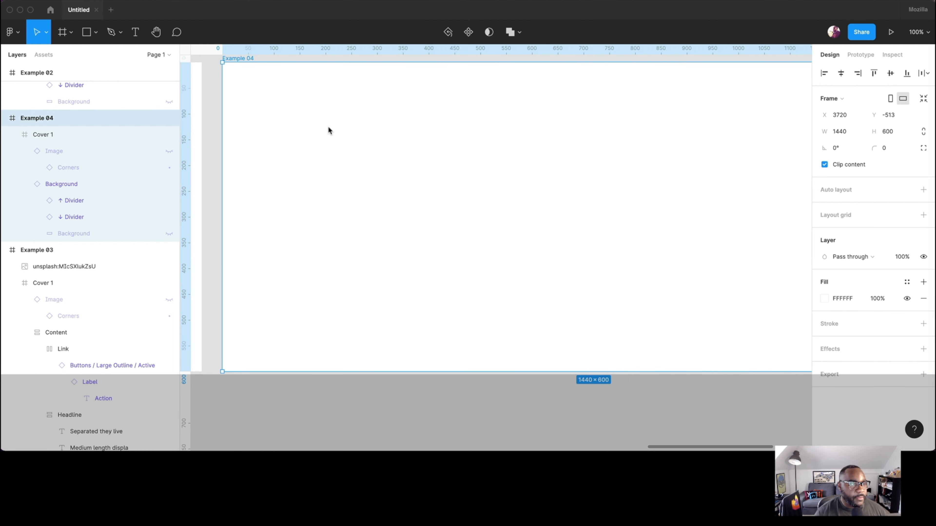
right_click(329, 129)
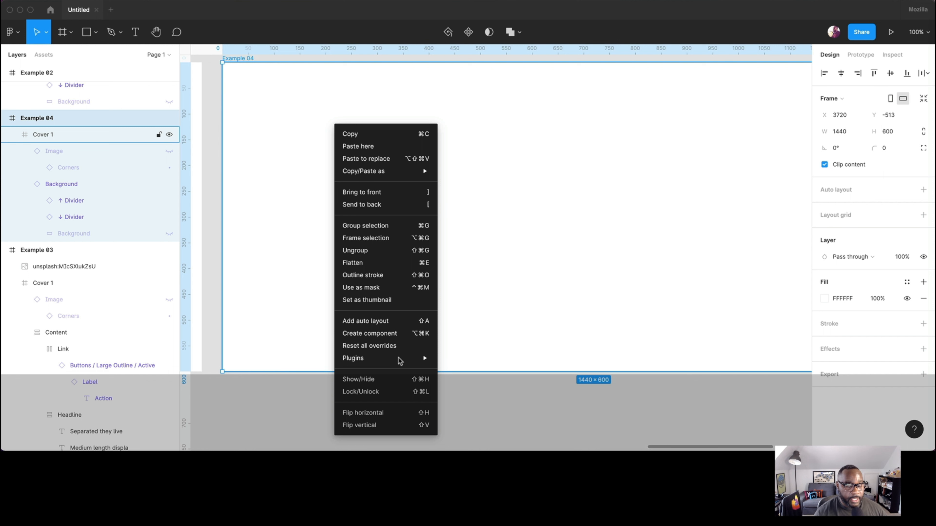
mouse_move(371, 361)
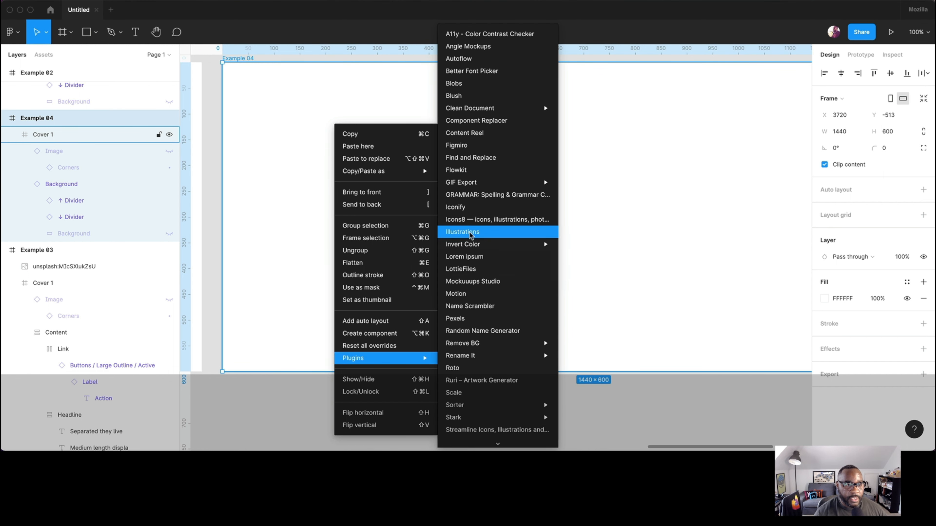
click(473, 208)
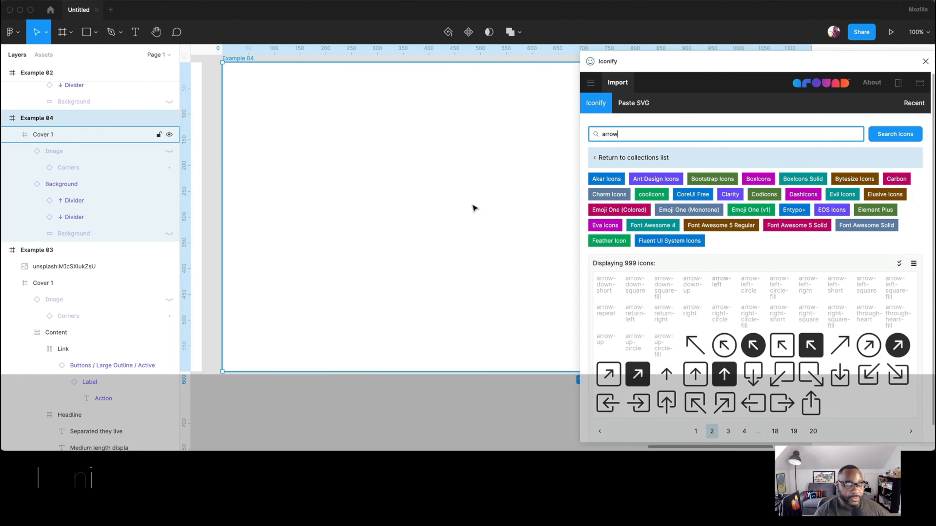
drag(770, 55, 497, 55)
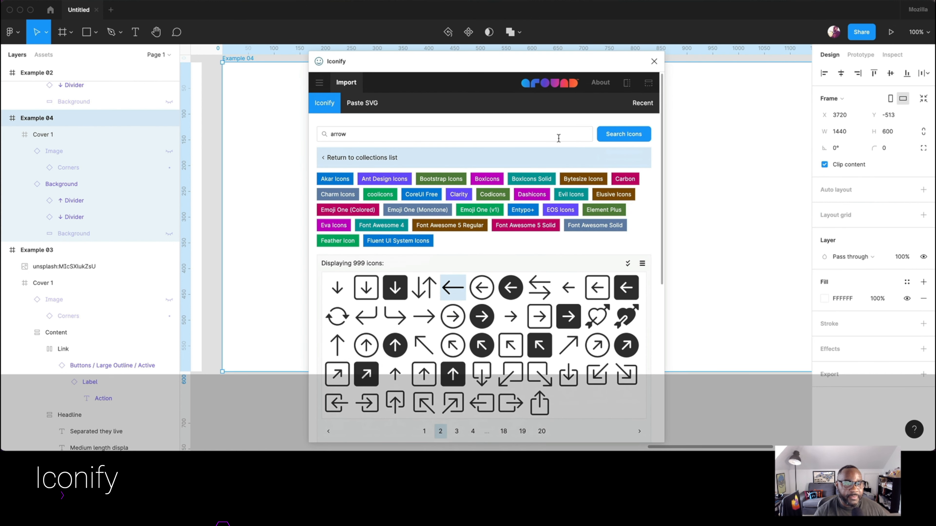
Clear the "arrow" search term in Iconify and look over the listed icon sets and arrow icons.
click(517, 130)
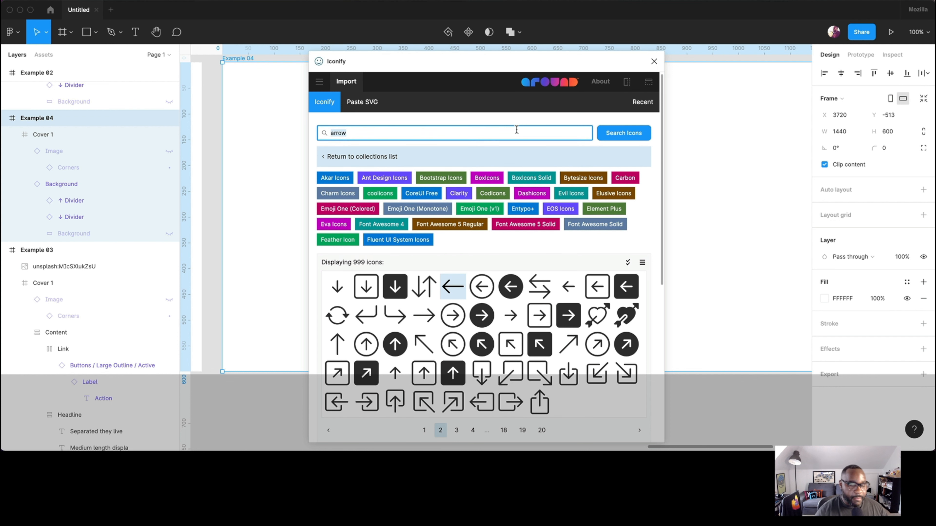
key(BackSpace)
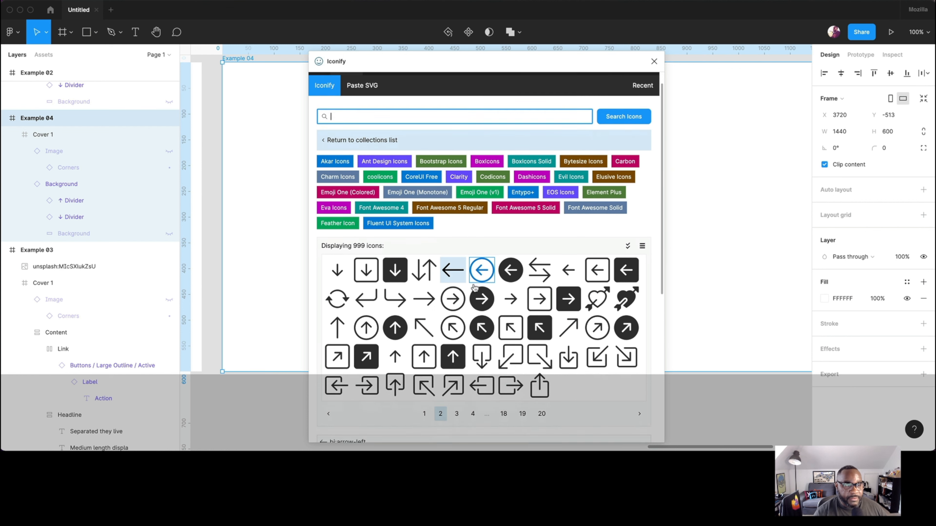
scroll(479, 280, down, 3)
scroll(475, 289, up, 1)
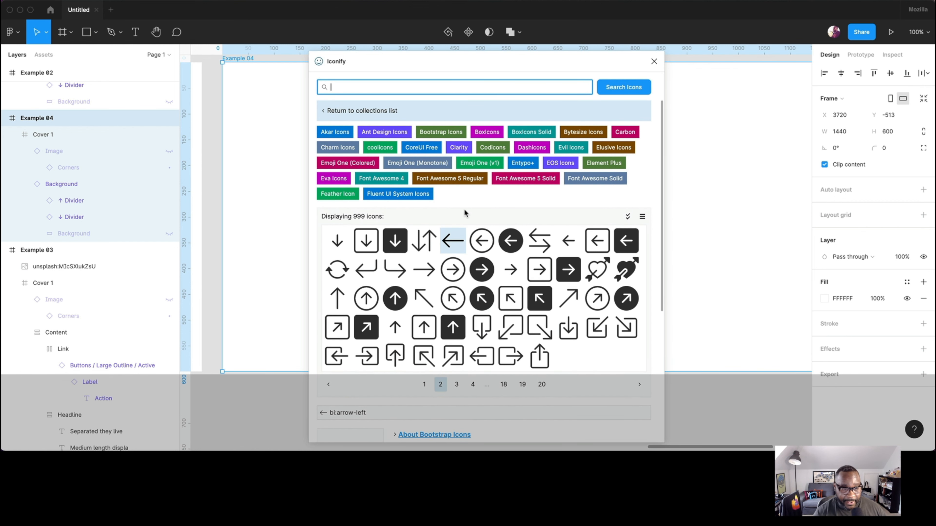
Examine the arrow icons in the Fluent UI System Icons and Font Awesome 4 sets, and return to the all-icons search.
click(387, 195)
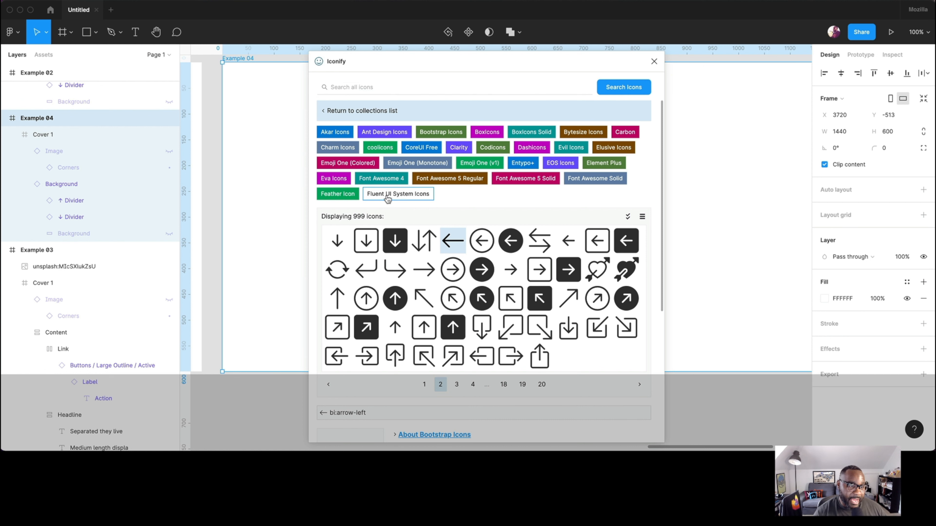
scroll(435, 227, down, 6)
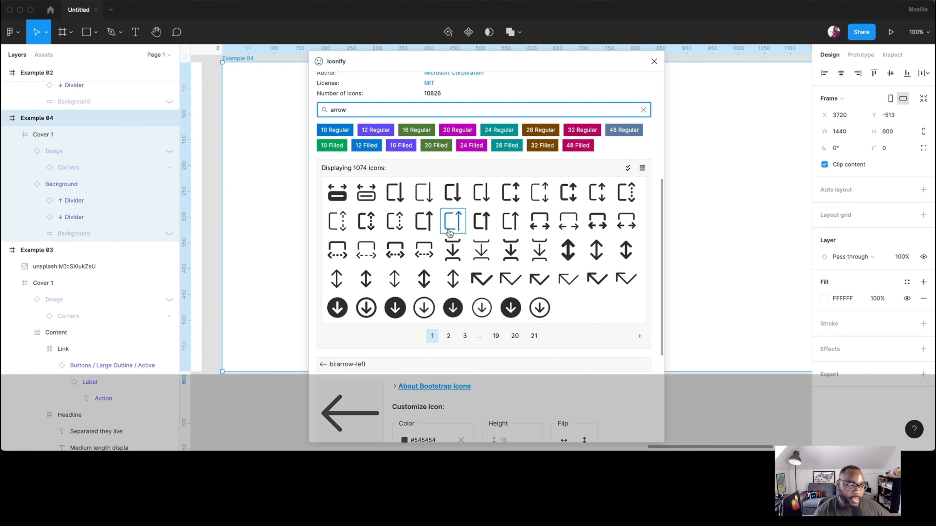
scroll(424, 217, up, 4)
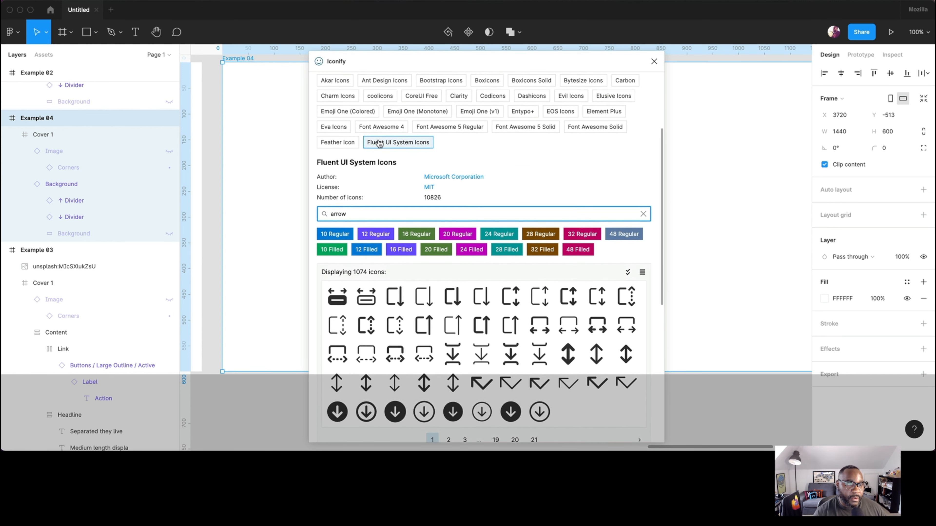
scroll(379, 144, up, 2)
click(392, 170)
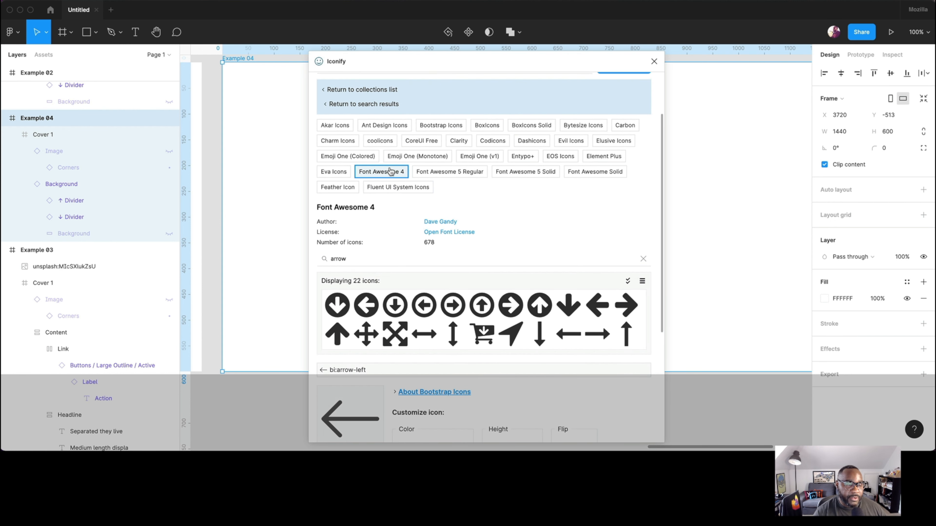
scroll(398, 155, up, 3)
click(384, 134)
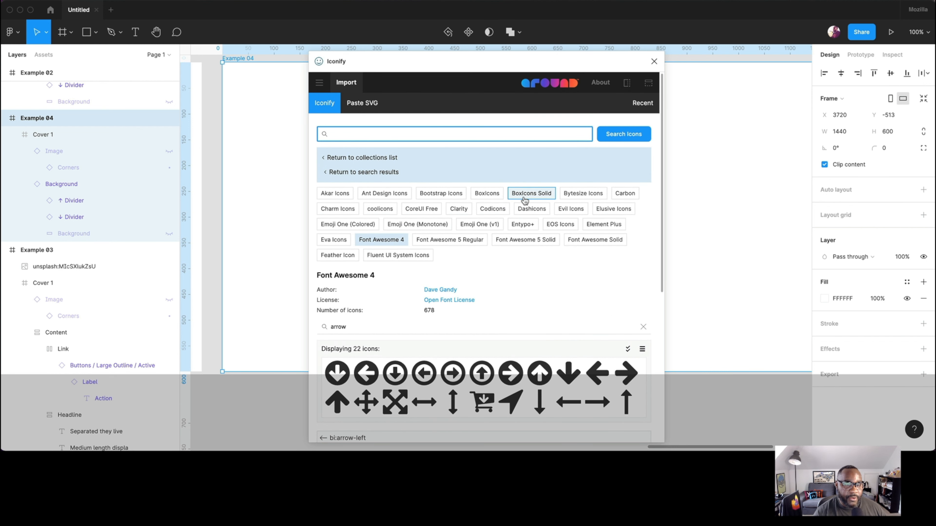
Look over the arrow icons in the Dashicons set and search all Iconify icon sets for "arrow".
click(530, 209)
scroll(419, 202, down, 3)
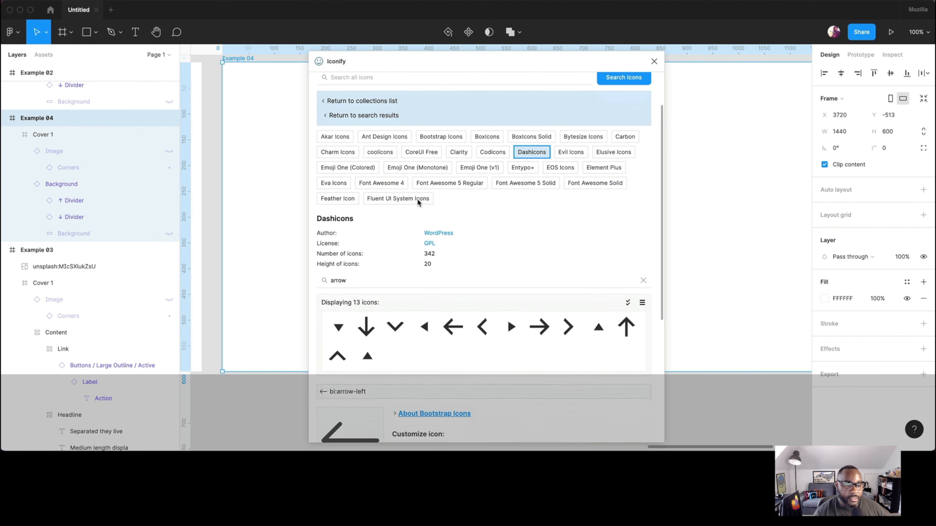
scroll(418, 202, up, 3)
click(412, 135)
text(arrow)
key(Return)
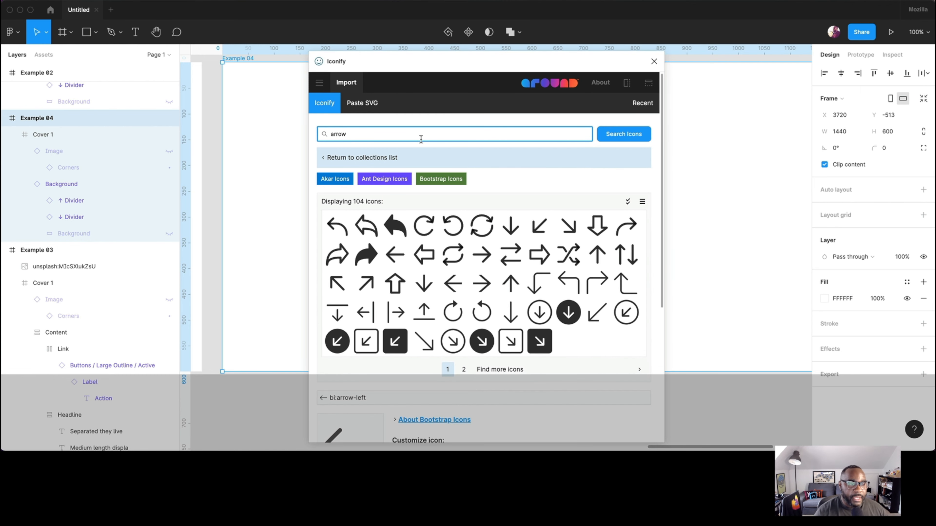
scroll(470, 314, down, 2)
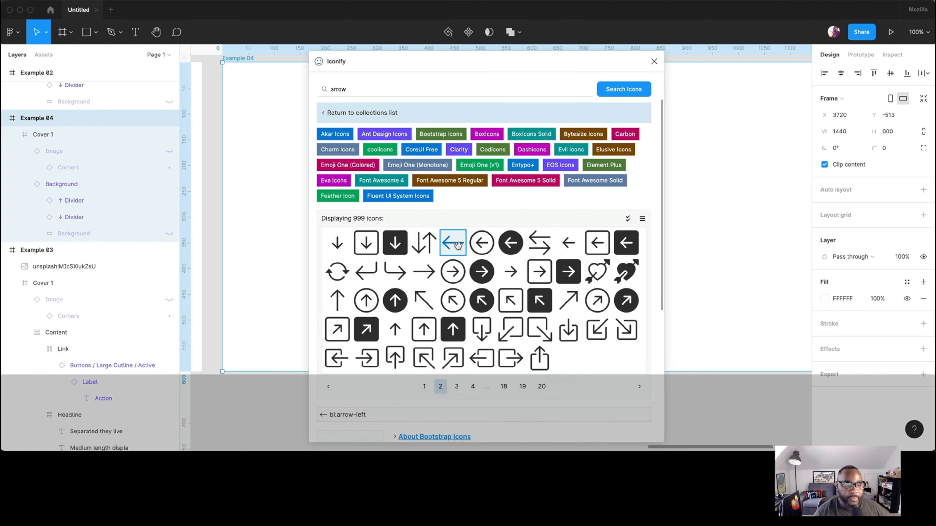
Flip the bi:arrow-left icon horizontally, import it into the Example 04 frame, and close the Iconify window.
scroll(538, 243, down, 10)
scroll(529, 255, down, 1)
click(435, 263)
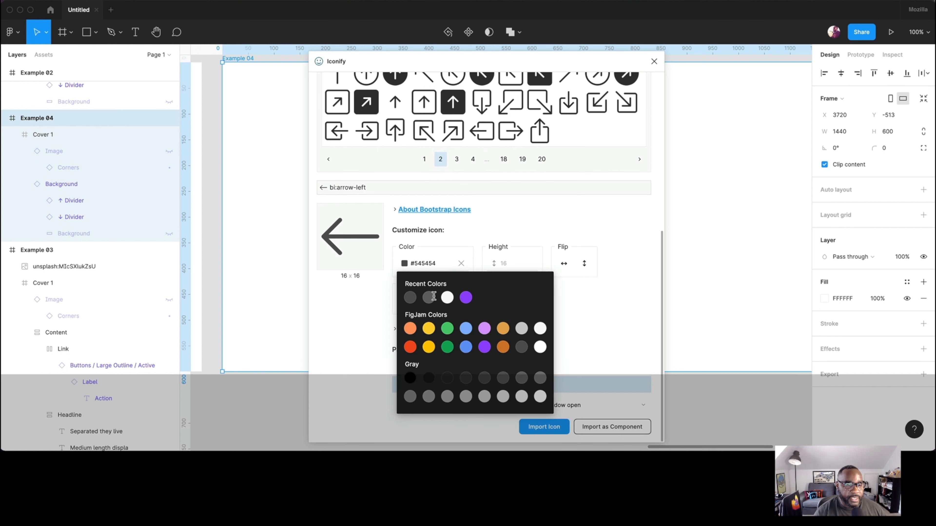
click(520, 265)
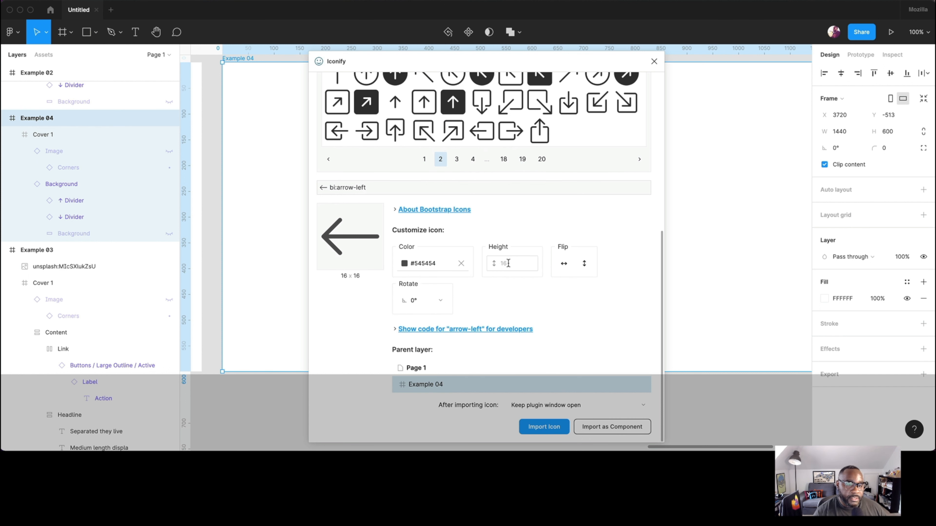
click(564, 264)
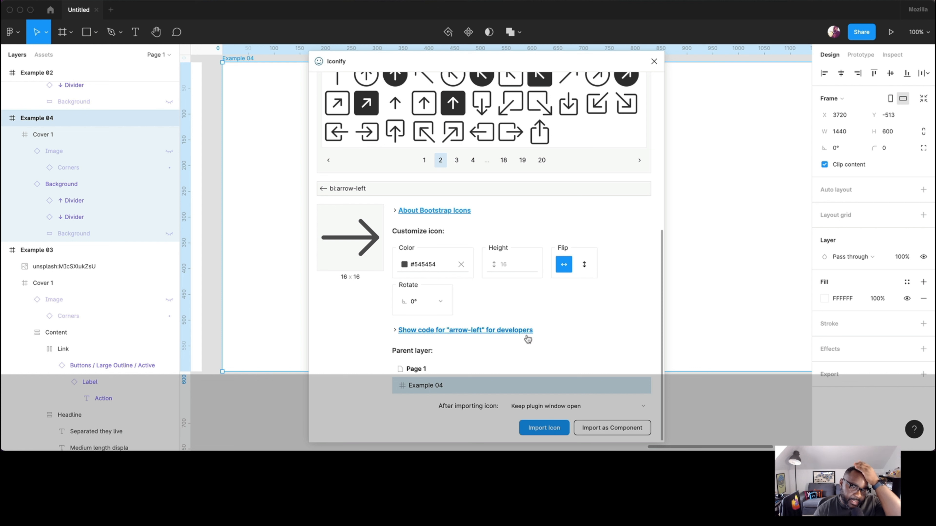
click(544, 427)
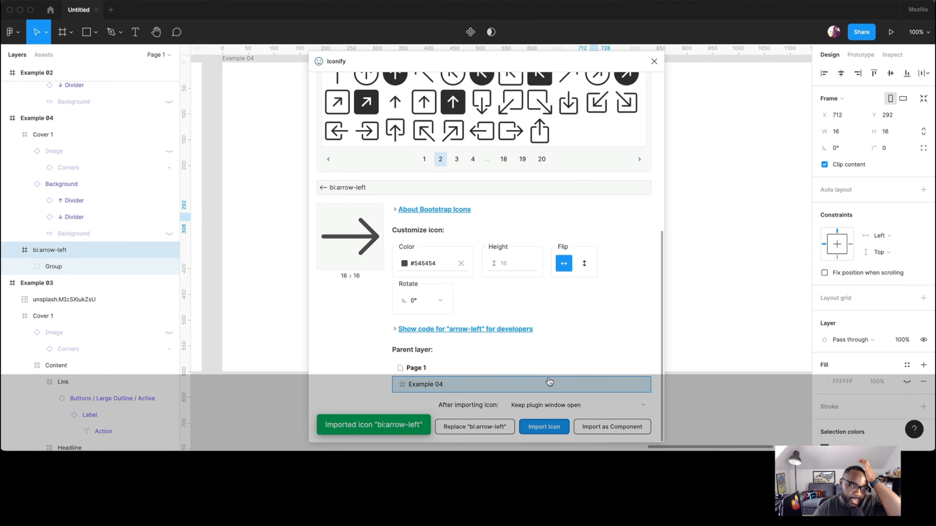
click(298, 170)
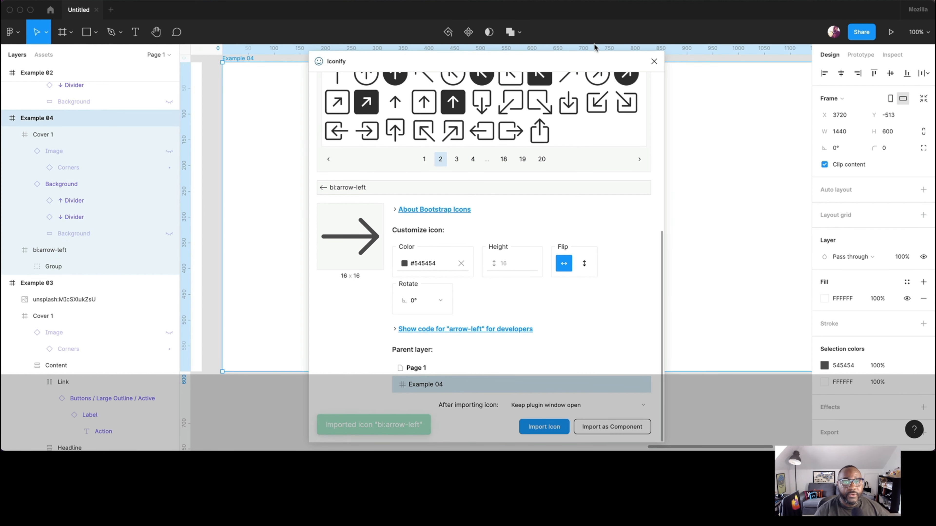
click(654, 62)
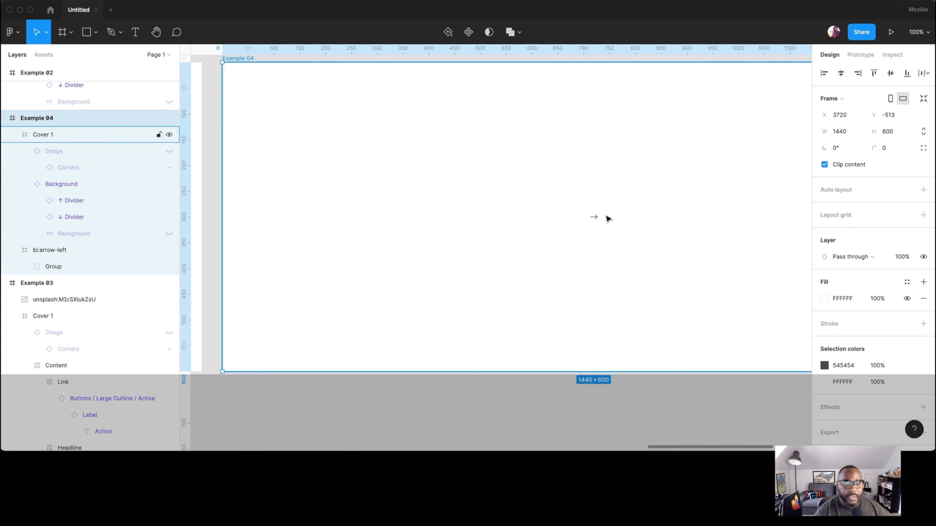
click(597, 220)
drag(597, 220, 620, 286)
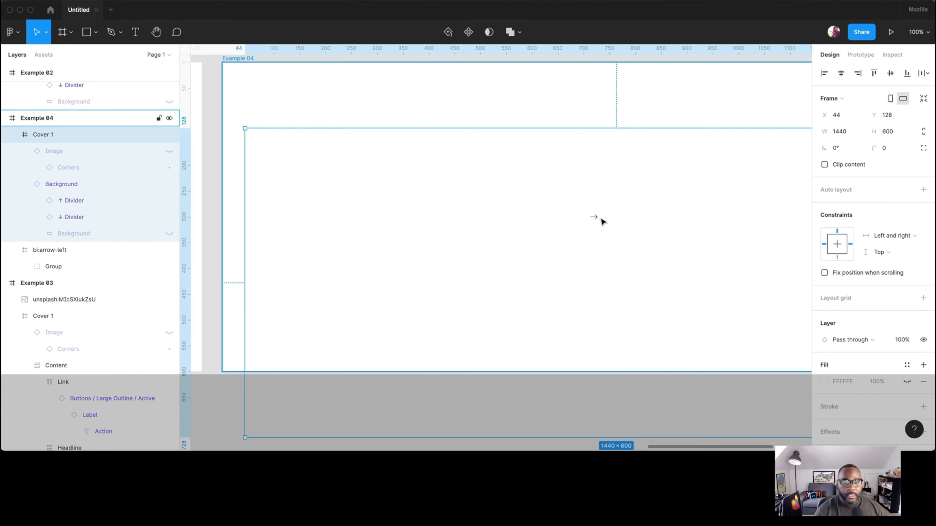
key(Escape)
drag(620, 216, 774, 234)
key(super+z)
Enlarge the bi:arrow-left icon until its arrow is about 128 × 82, placed in the left half of the Example 04 frame.
super+click(594, 219)
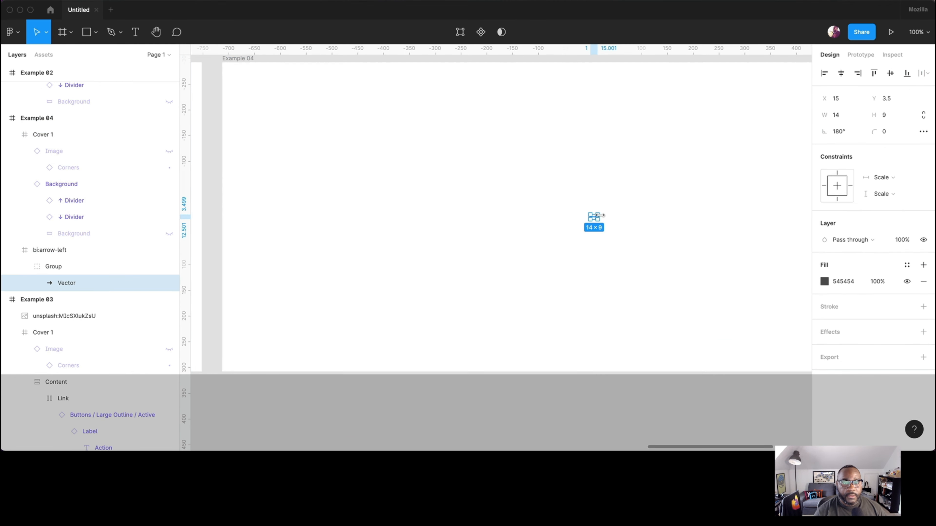
click(48, 250)
key(alt)
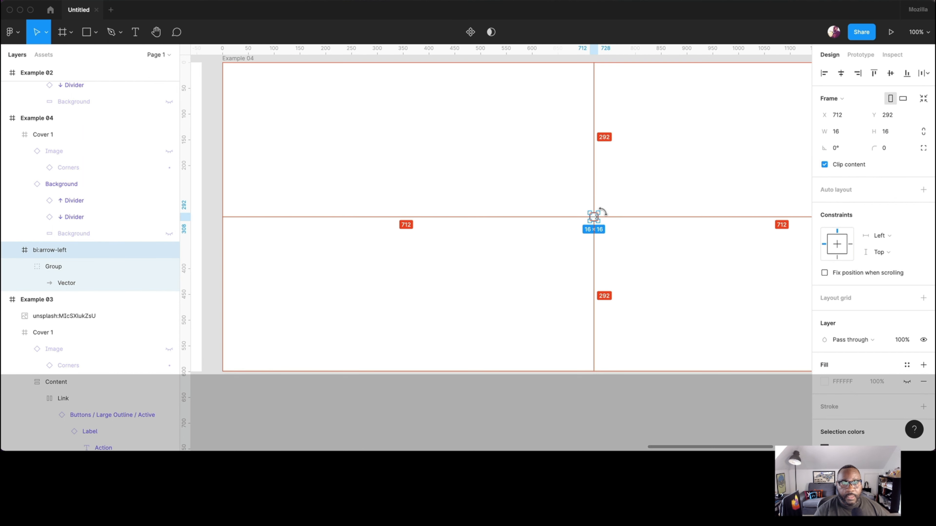
drag(598, 209, 329, 210)
key(Escape)
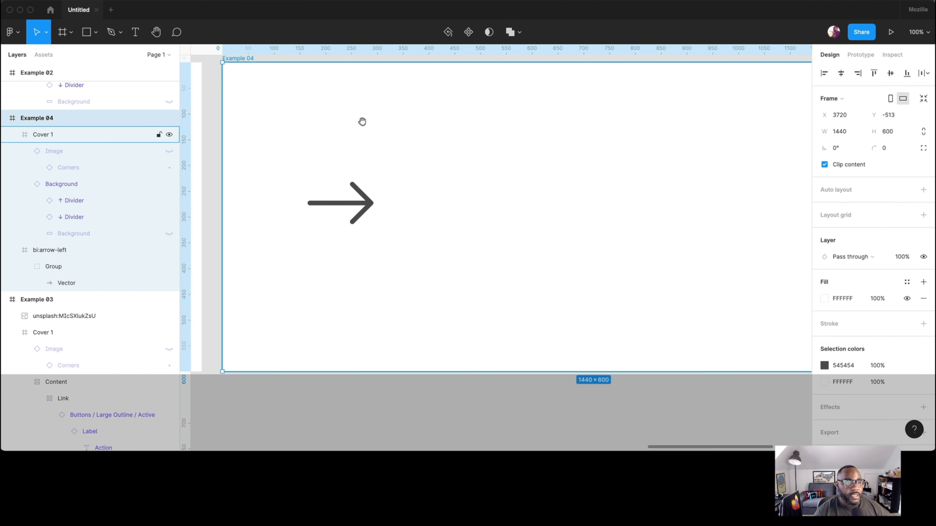
Select the arrow's Vector shape inside the icon, try to enlarge it, undo the change, and clear the selection.
click(370, 203)
double_click(370, 202)
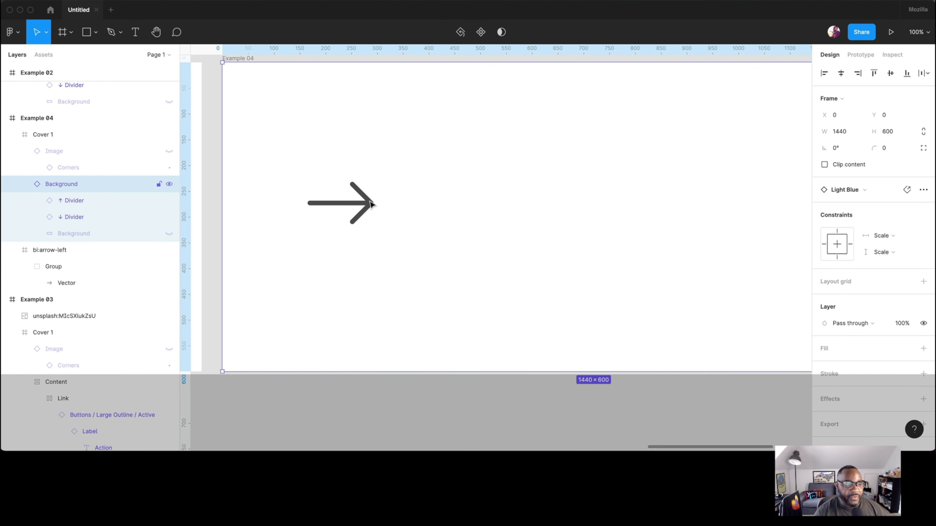
double_click(371, 203)
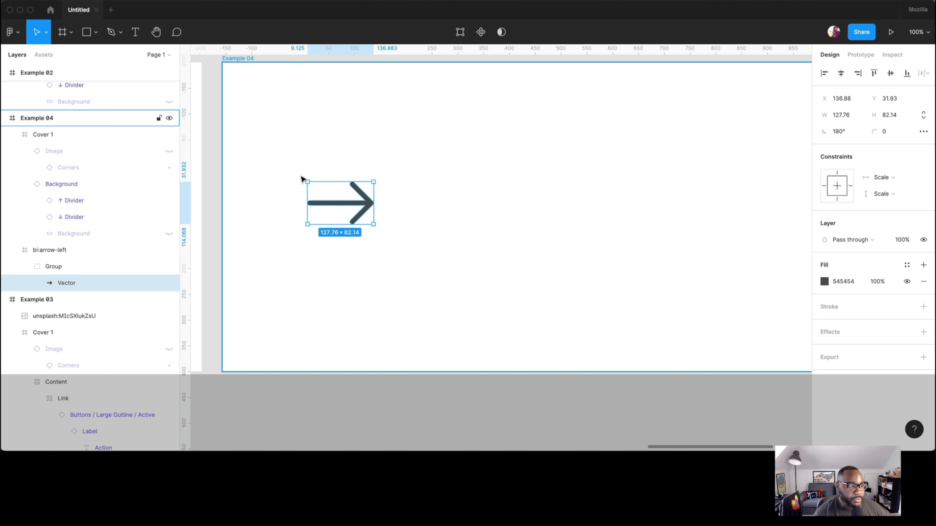
drag(373, 179, 470, 148)
key(super+z)
click(472, 149)
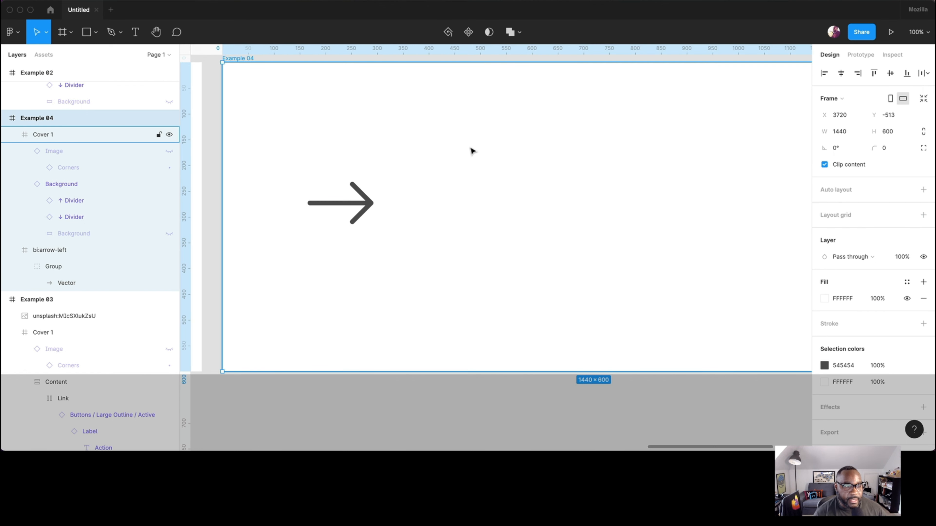
click(471, 149)
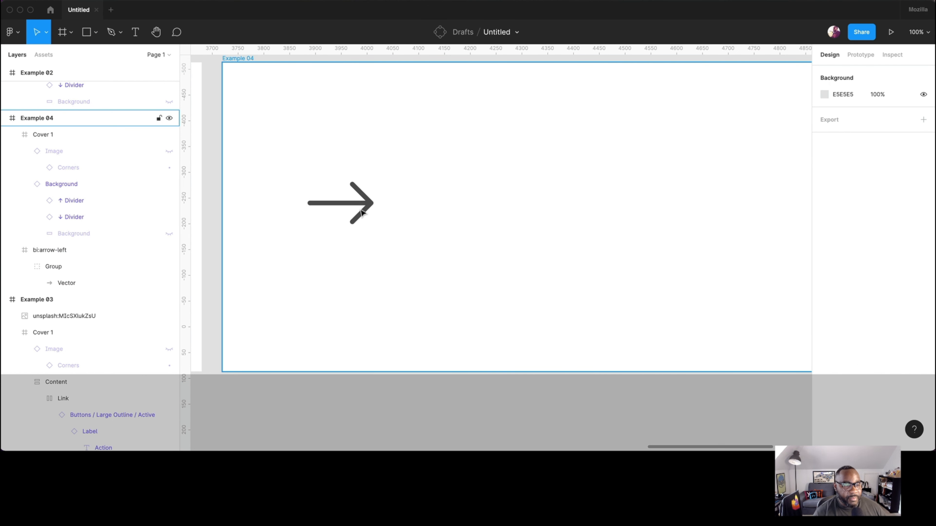
click(368, 210)
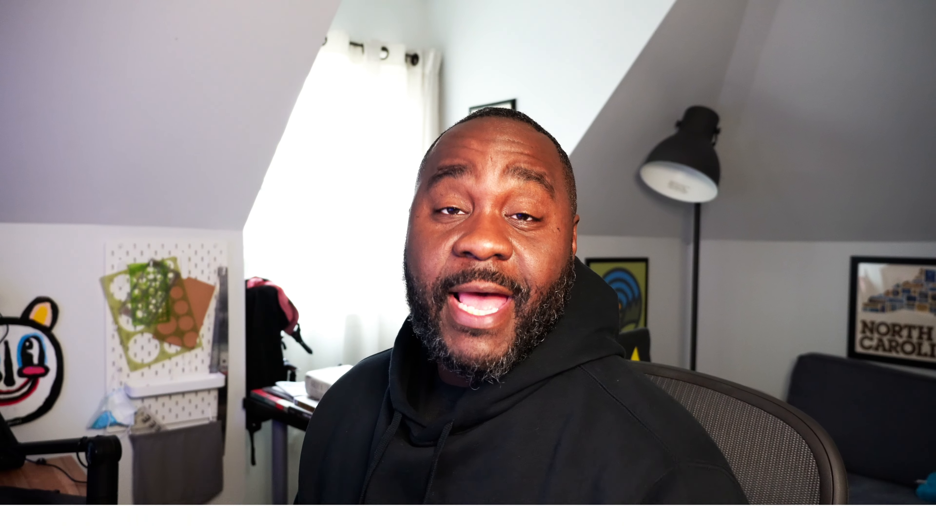